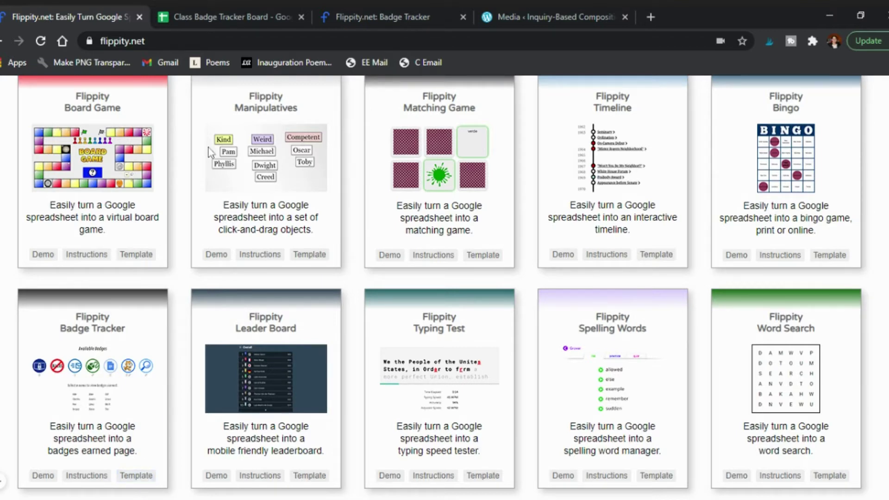
Step: Clear the Badge1–Badge4 link URLs in B6:E6 of the Class Badge Tracker Board
{"action": "left_click", "coordinate": [236, 17]}
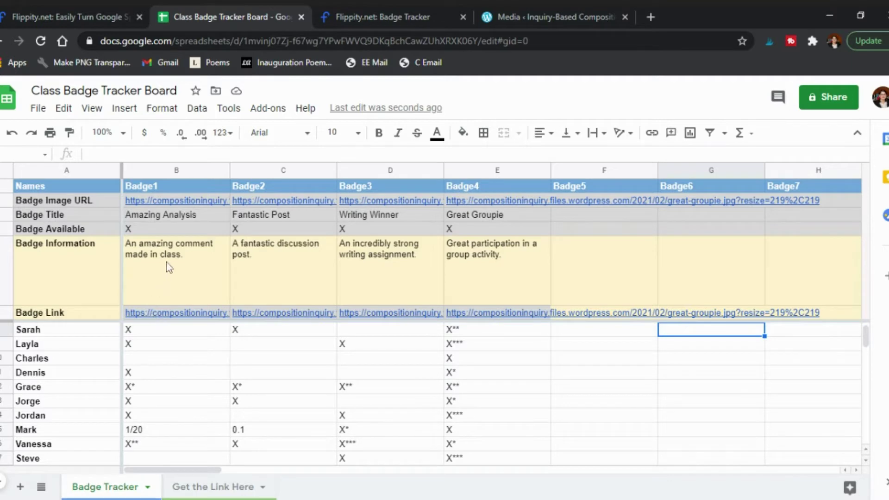
{"action": "left_click", "coordinate": [203, 313]}
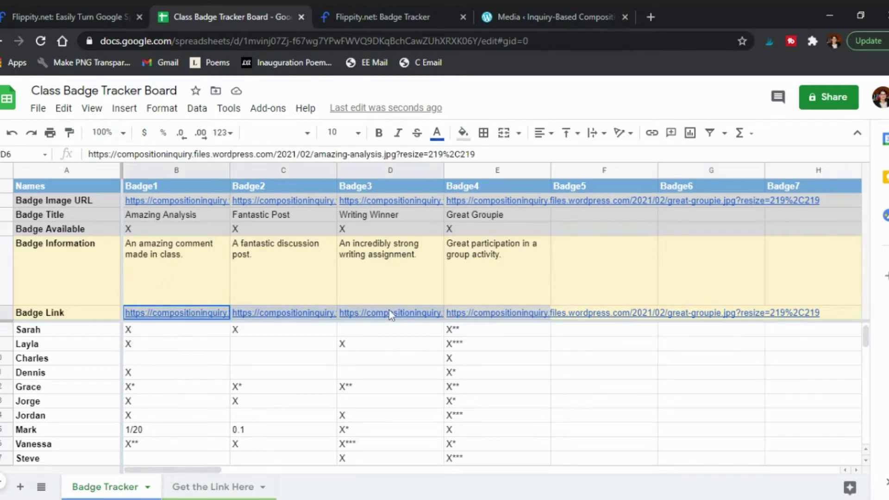
{"action": "left_click", "coordinate": [481, 315], "text": "shift"}
{"action": "key", "text": "Delete"}
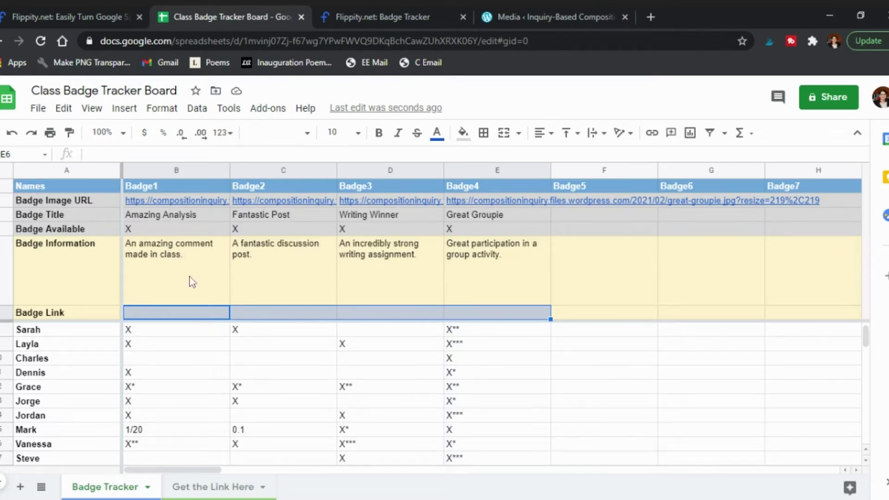
Step: Publish the sheet to the web and open the Flippity link in A2 of Get the Link Here
{"action": "left_click", "coordinate": [38, 108]}
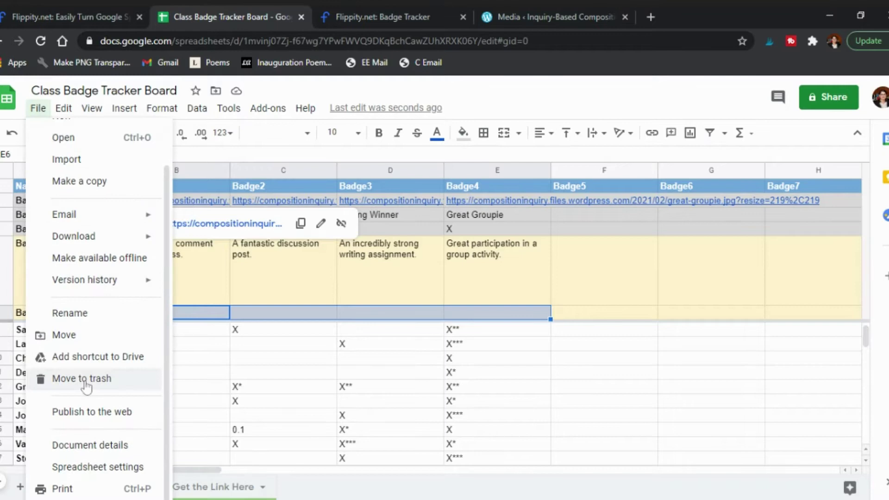
{"action": "left_click", "coordinate": [88, 417]}
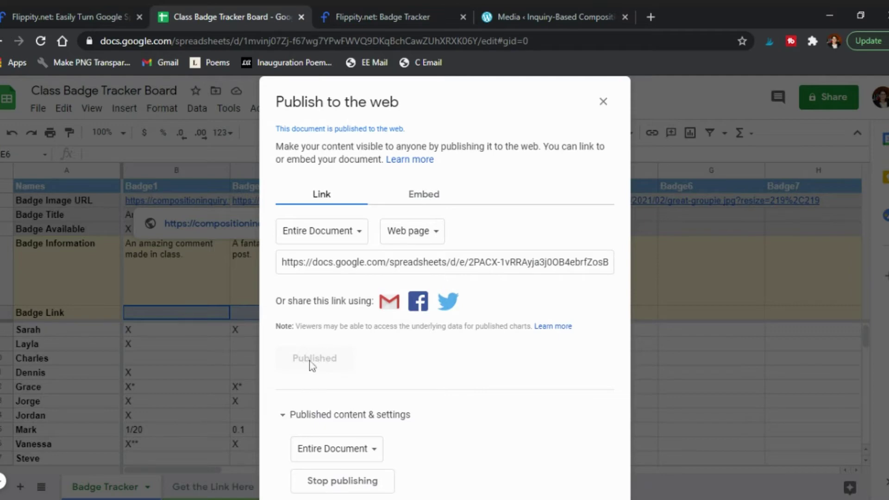
{"action": "left_click", "coordinate": [603, 102]}
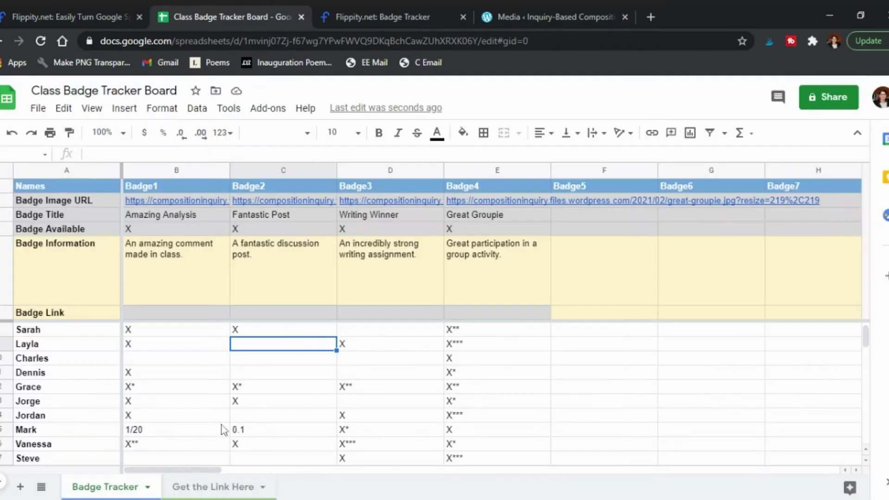
{"action": "left_click", "coordinate": [221, 488]}
{"action": "left_click", "coordinate": [218, 211]}
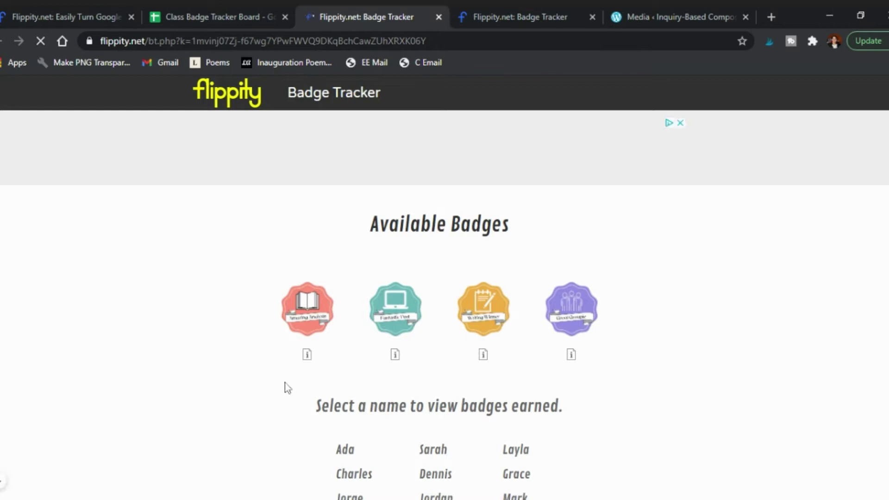
{"action": "left_click", "coordinate": [306, 355]}
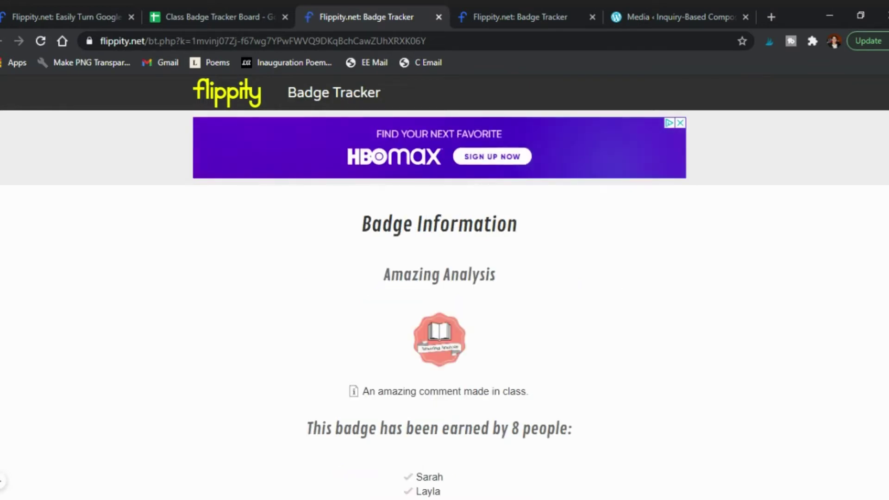
{"action": "scroll", "coordinate": [445, 287], "scroll_direction": "down", "scroll_amount": 3}
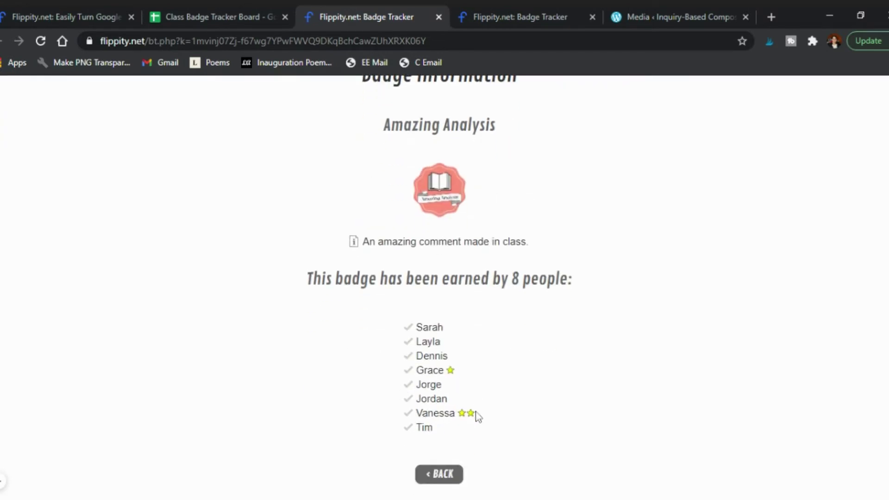
{"action": "left_click", "coordinate": [439, 479]}
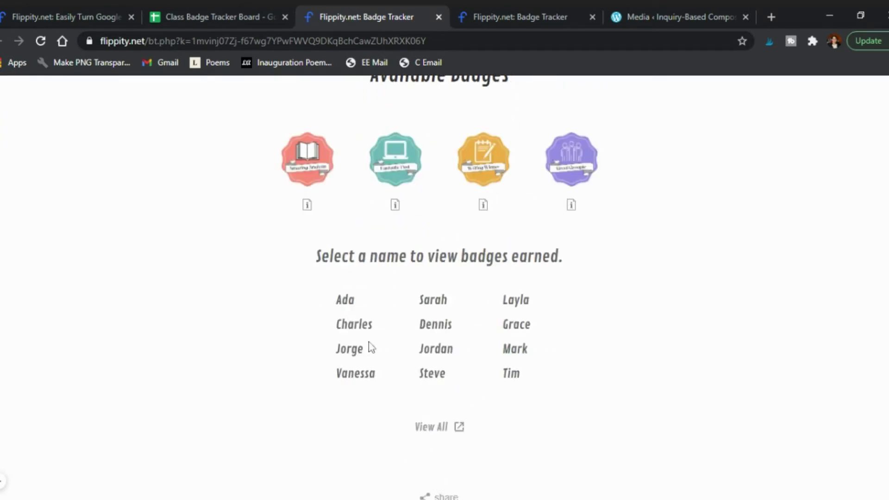
{"action": "left_click", "coordinate": [430, 304]}
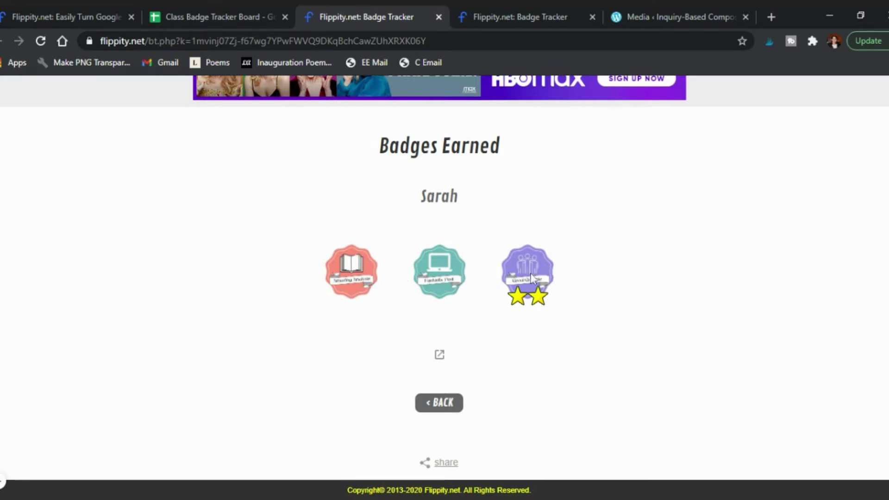
{"action": "left_click", "coordinate": [452, 406]}
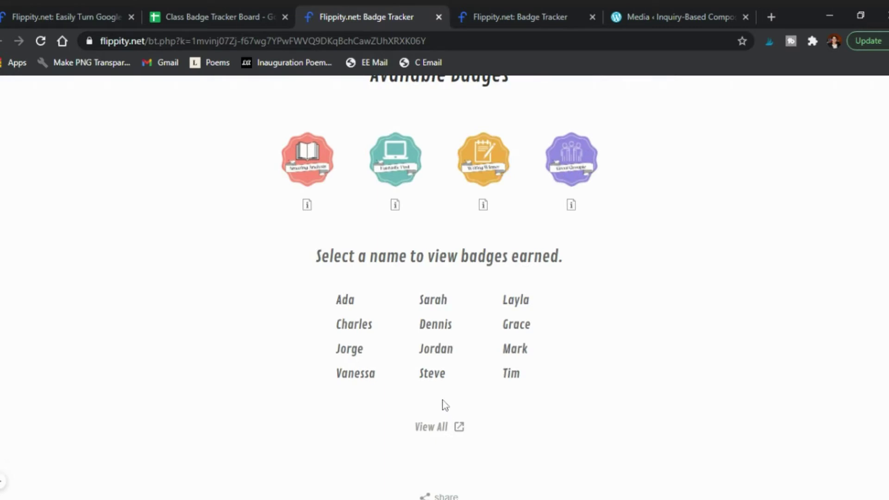
{"action": "left_click", "coordinate": [520, 350]}
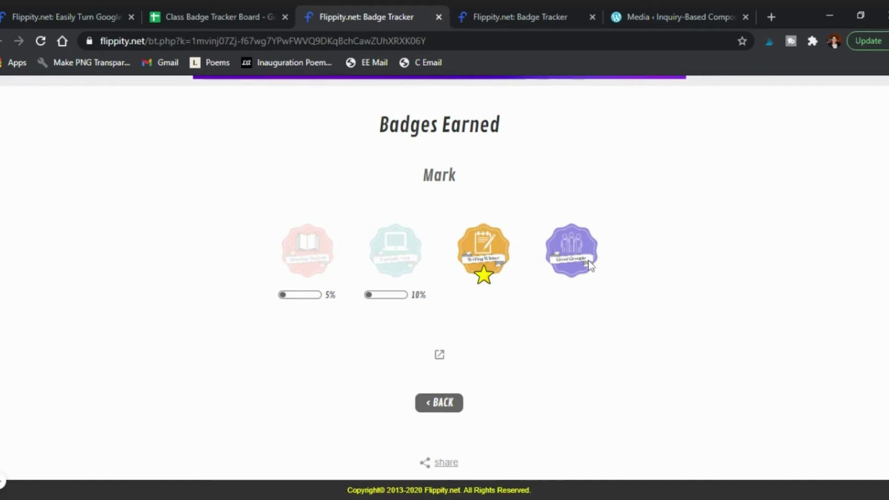
{"action": "left_click", "coordinate": [439, 402]}
{"action": "scroll", "coordinate": [320, 299], "scroll_direction": "up", "scroll_amount": 2}
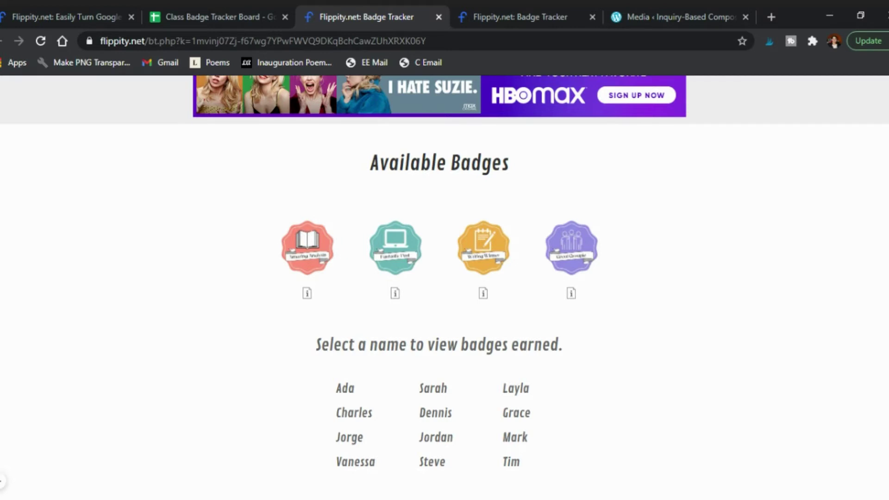
{"action": "scroll", "coordinate": [540, 367], "scroll_direction": "down", "scroll_amount": 1}
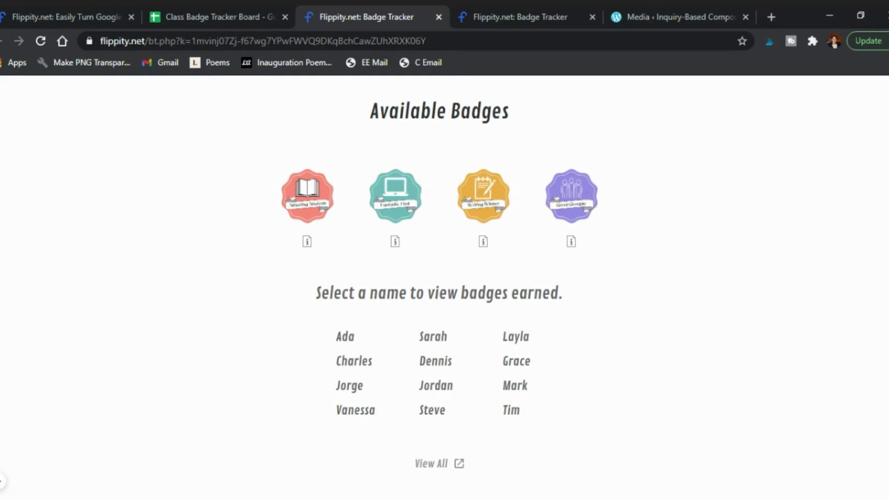
{"action": "left_click", "coordinate": [361, 390]}
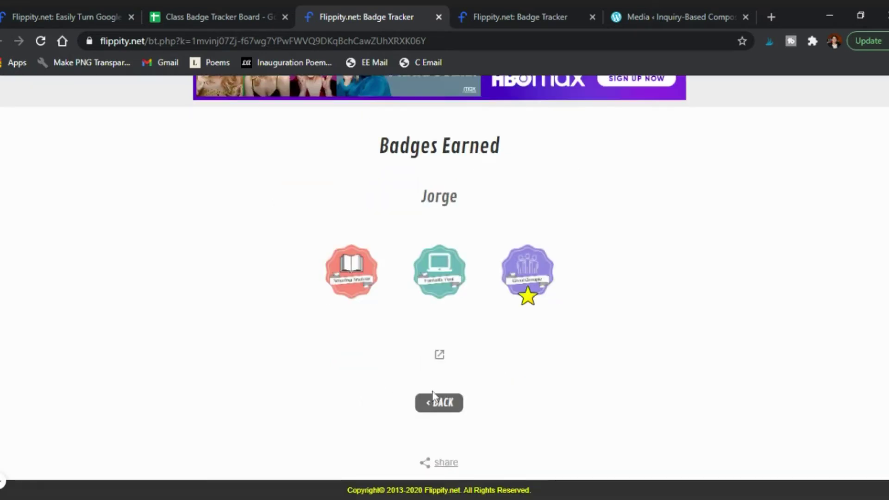
{"action": "left_click", "coordinate": [441, 407]}
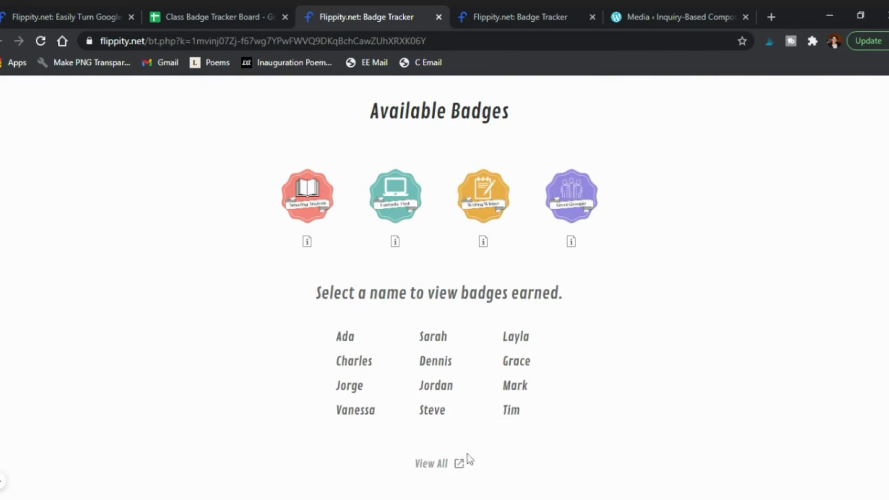
{"action": "left_click", "coordinate": [449, 463]}
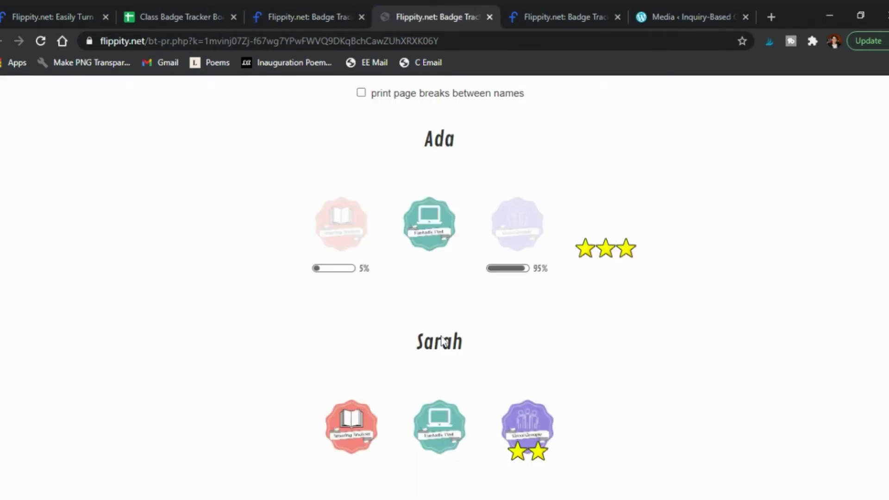
{"action": "scroll", "coordinate": [241, 245], "scroll_direction": "down", "scroll_amount": 8}
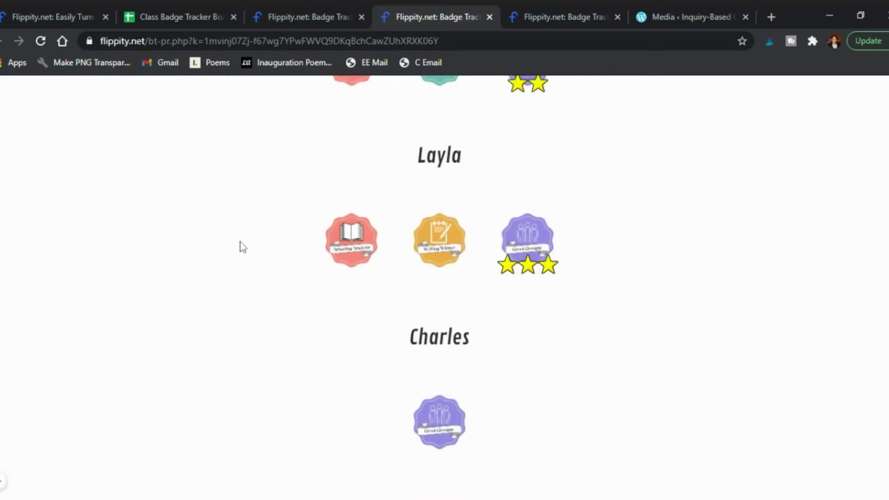
{"action": "scroll", "coordinate": [241, 245], "scroll_direction": "down", "scroll_amount": 12}
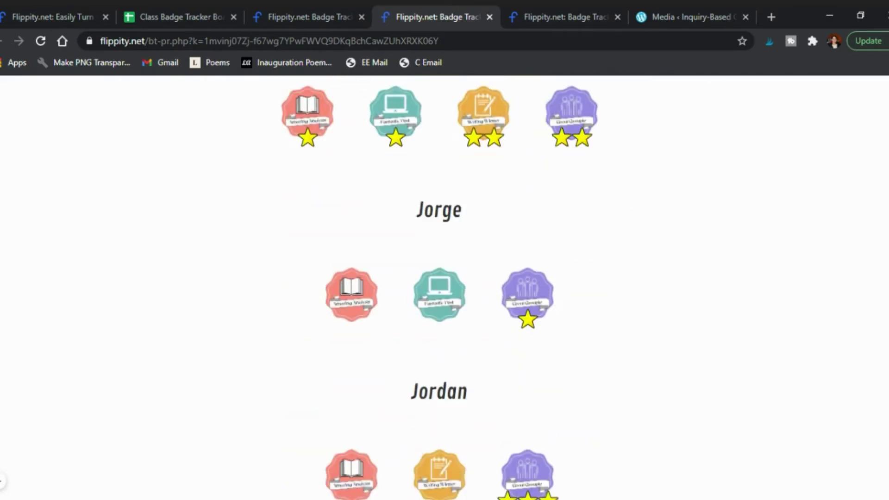
{"action": "scroll", "coordinate": [438, 277], "scroll_direction": "down", "scroll_amount": 15}
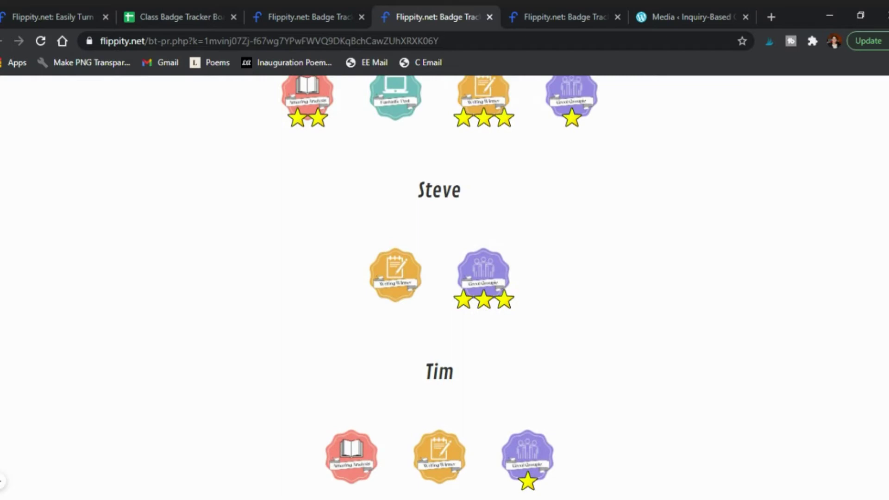
{"action": "scroll", "coordinate": [438, 287], "scroll_direction": "up", "scroll_amount": 15}
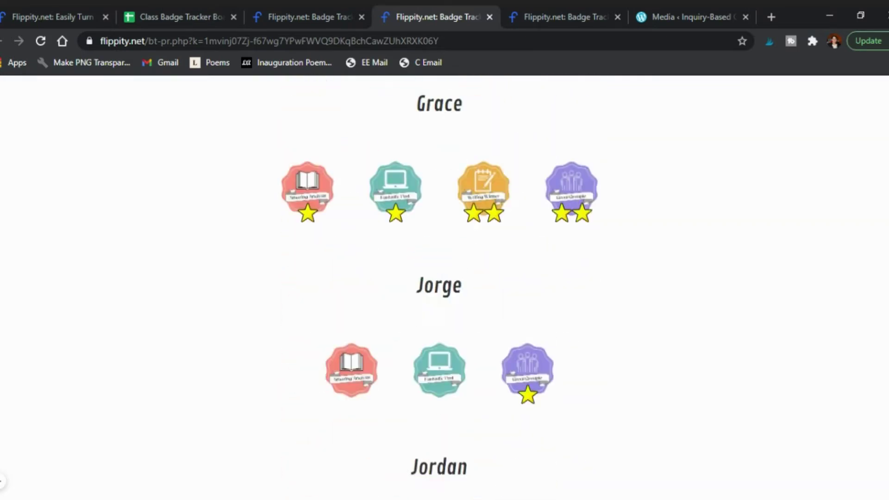
{"action": "scroll", "coordinate": [438, 287], "scroll_direction": "up", "scroll_amount": 2}
{"action": "scroll", "coordinate": [438, 287], "scroll_direction": "up", "scroll_amount": 11}
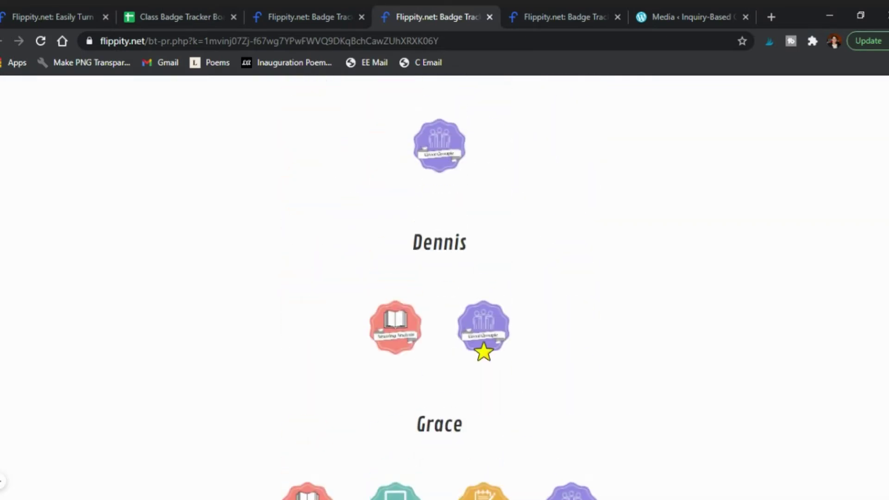
{"action": "scroll", "coordinate": [438, 287], "scroll_direction": "up", "scroll_amount": 7}
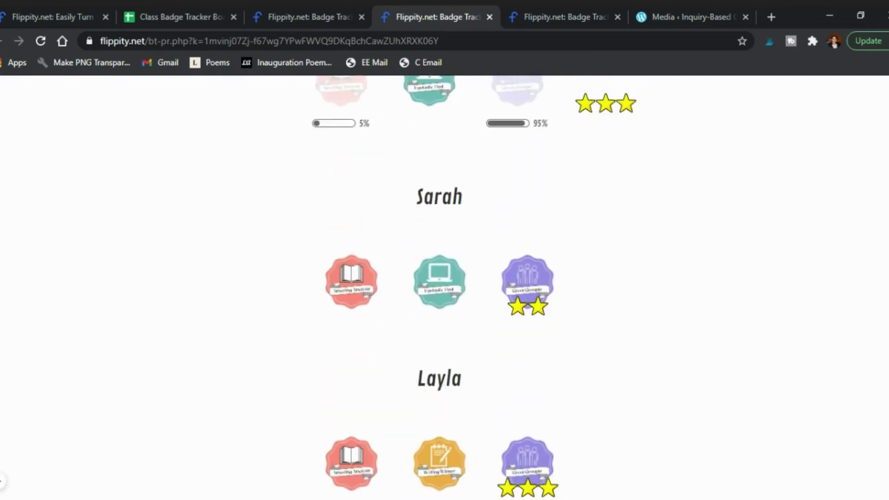
{"action": "scroll", "coordinate": [438, 287], "scroll_direction": "up", "scroll_amount": 1}
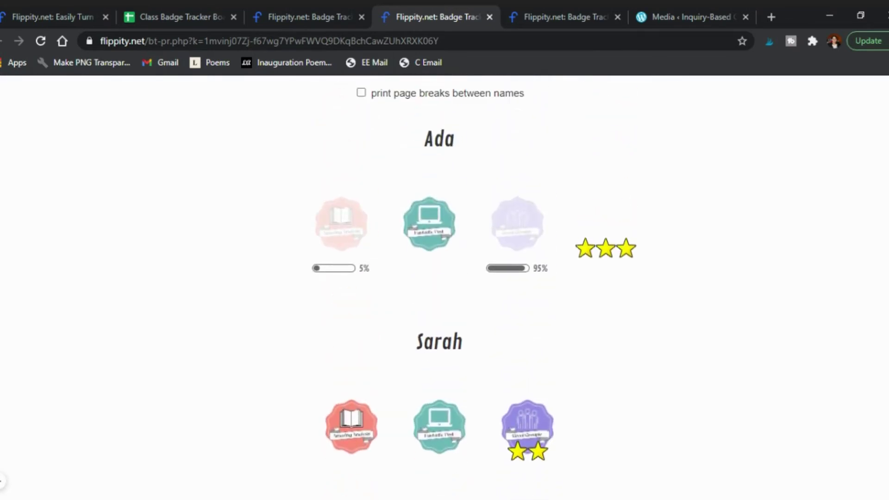
{"action": "left_click", "coordinate": [361, 94]}
{"action": "left_click", "coordinate": [361, 94]}
{"action": "left_click", "coordinate": [490, 17]}
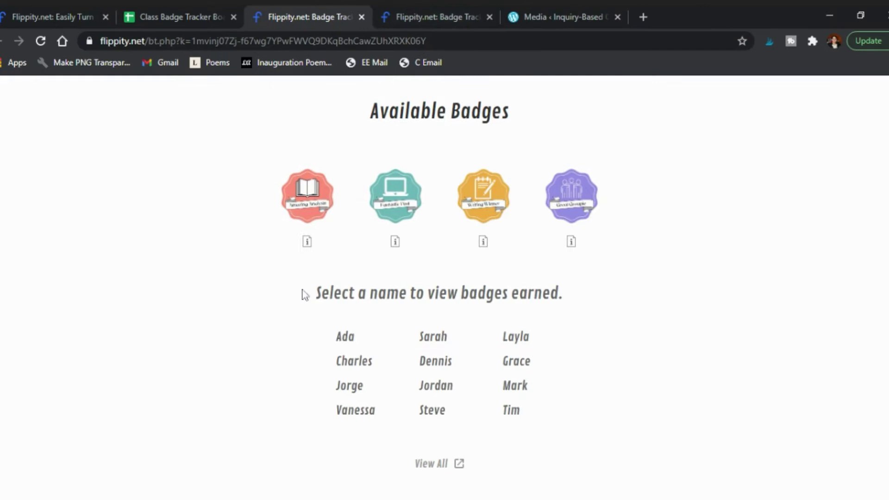
Step: Mark Sarah's Badge3 cell with an X and asterisks, then view her Flippity badges page
{"action": "left_click", "coordinate": [220, 17]}
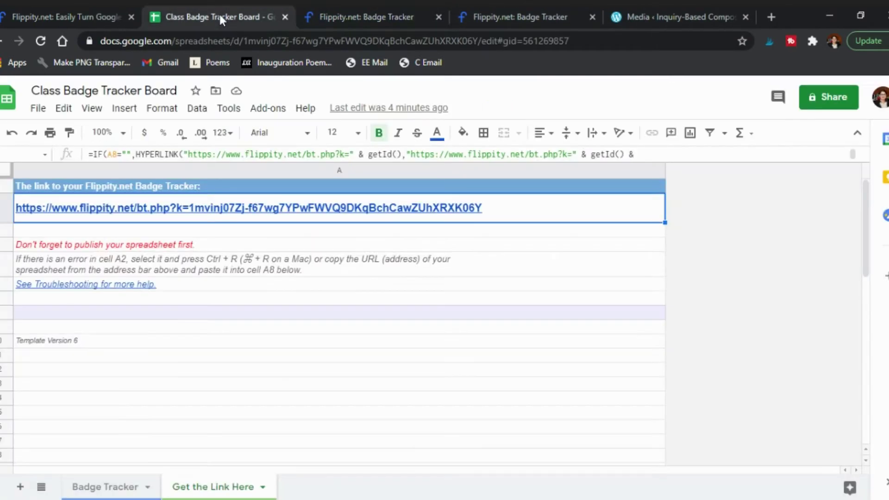
{"action": "left_click", "coordinate": [96, 487]}
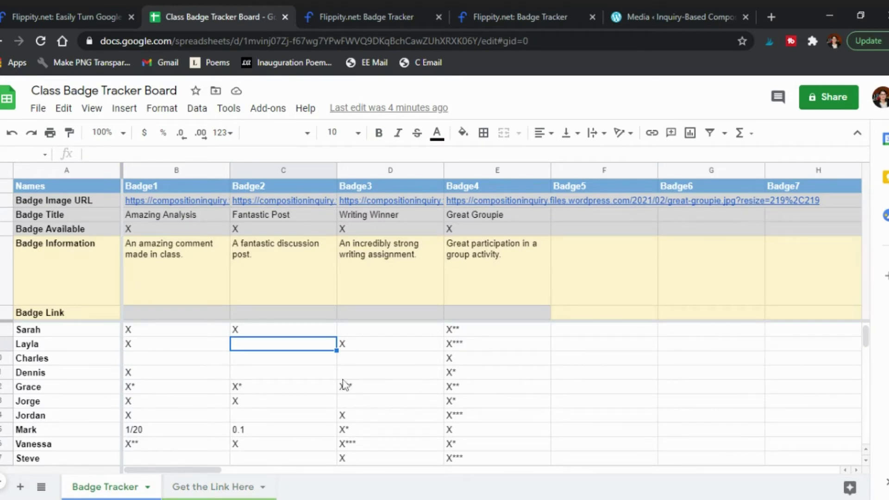
{"action": "left_click", "coordinate": [350, 331]}
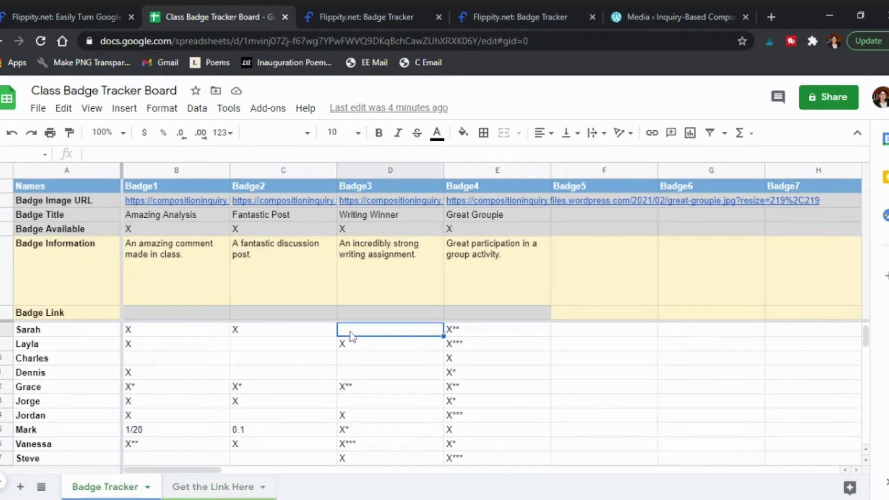
{"action": "type", "text": "X*****"}
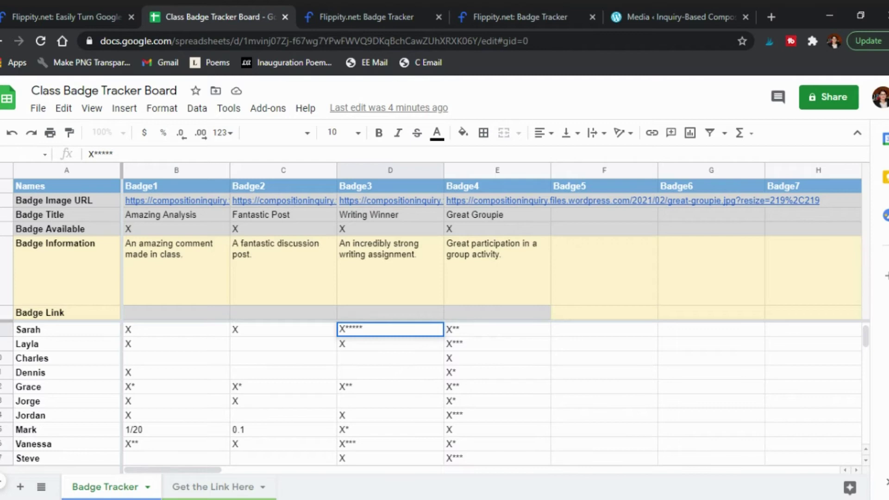
{"action": "left_click", "coordinate": [203, 492]}
{"action": "left_click", "coordinate": [135, 204]}
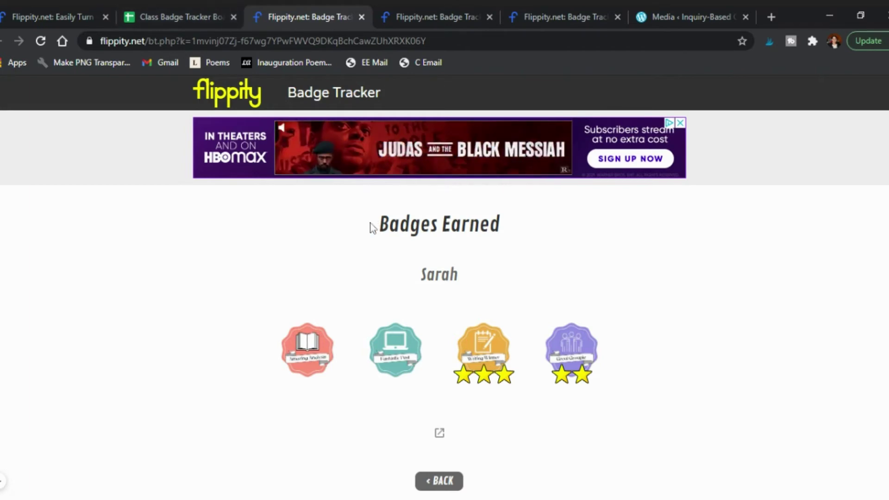
Step: Go back from Sarah's Badges Earned page to the Available Badges list
{"action": "left_click", "coordinate": [439, 482]}
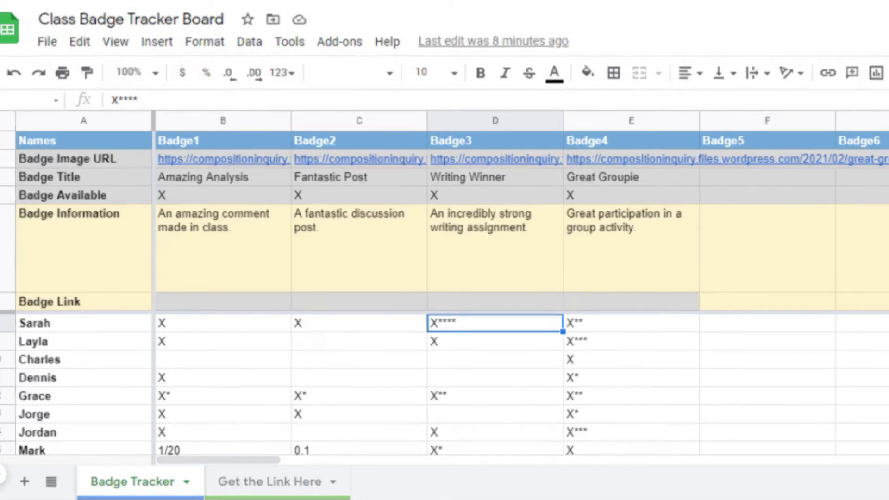
Step: Start an Instagram Post design and add the salmon scalloped seal from a 'badge' element search
{"action": "left_click", "coordinate": [420, 21]}
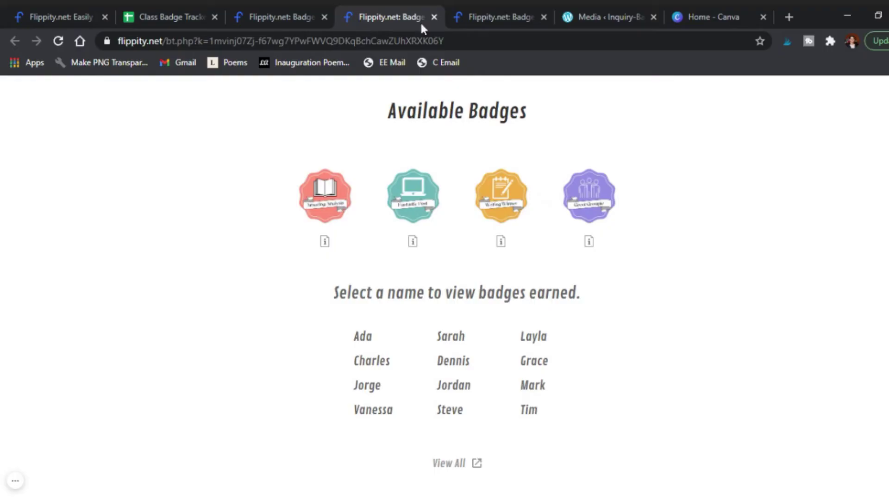
{"action": "left_click", "coordinate": [707, 20]}
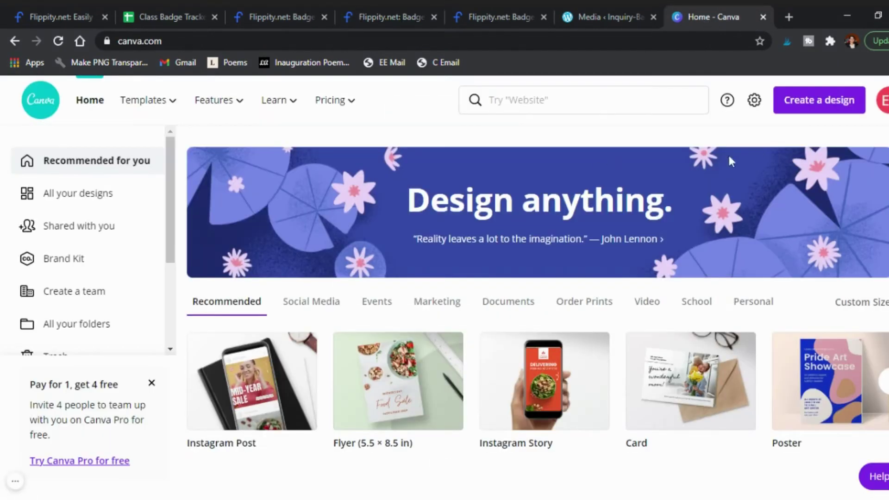
{"action": "left_click", "coordinate": [816, 109]}
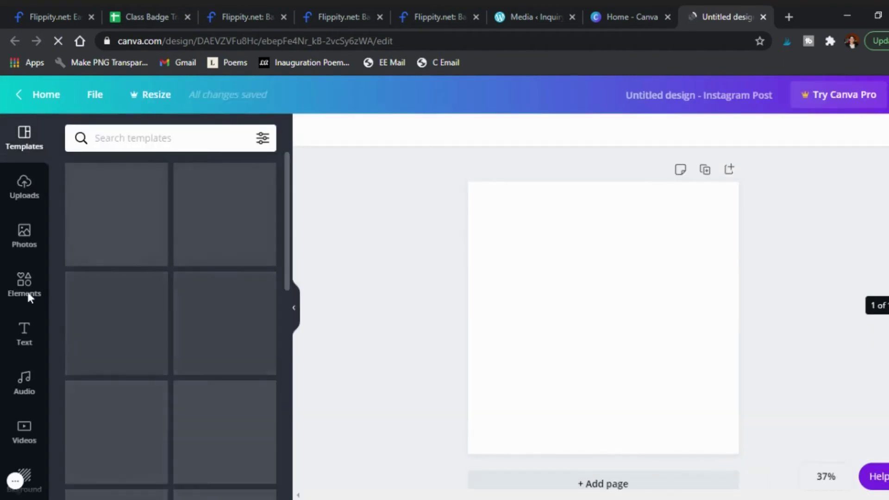
{"action": "left_click", "coordinate": [25, 283]}
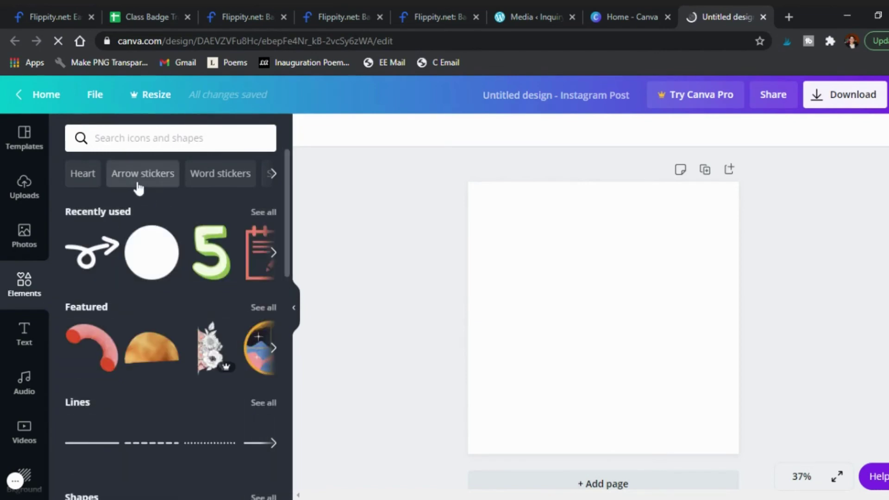
{"action": "left_click", "coordinate": [139, 138]}
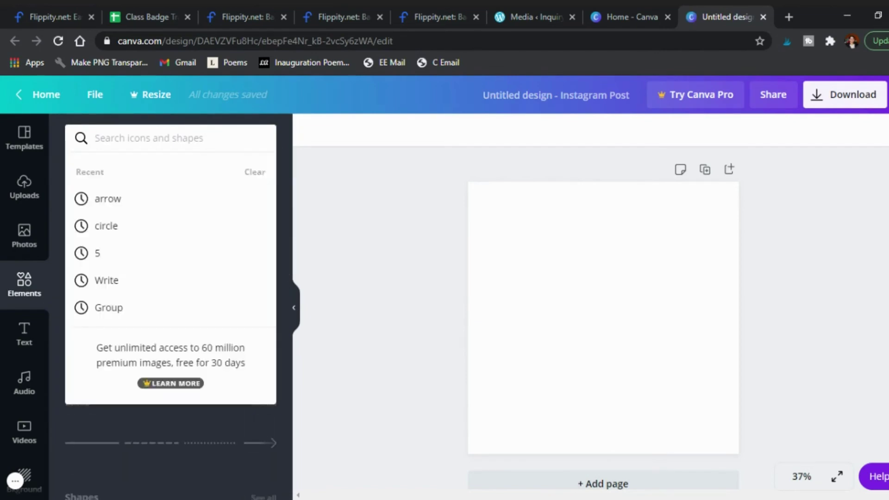
{"action": "type", "text": "badge"}
{"action": "key", "text": "Return"}
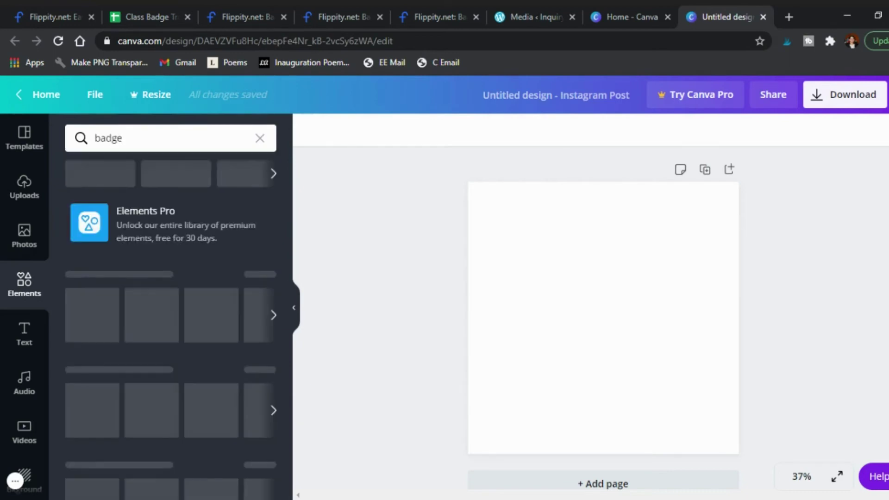
{"action": "scroll", "coordinate": [146, 250], "scroll_direction": "down", "scroll_amount": 7}
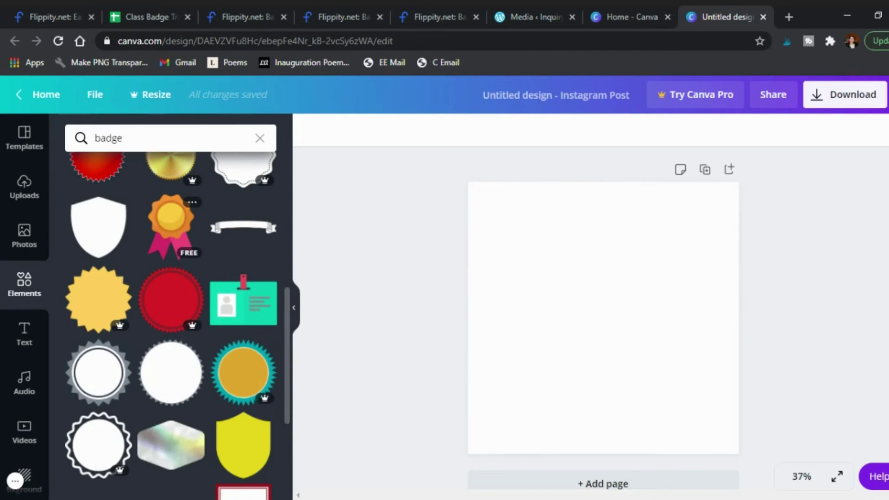
{"action": "scroll", "coordinate": [171, 324], "scroll_direction": "up", "scroll_amount": 8}
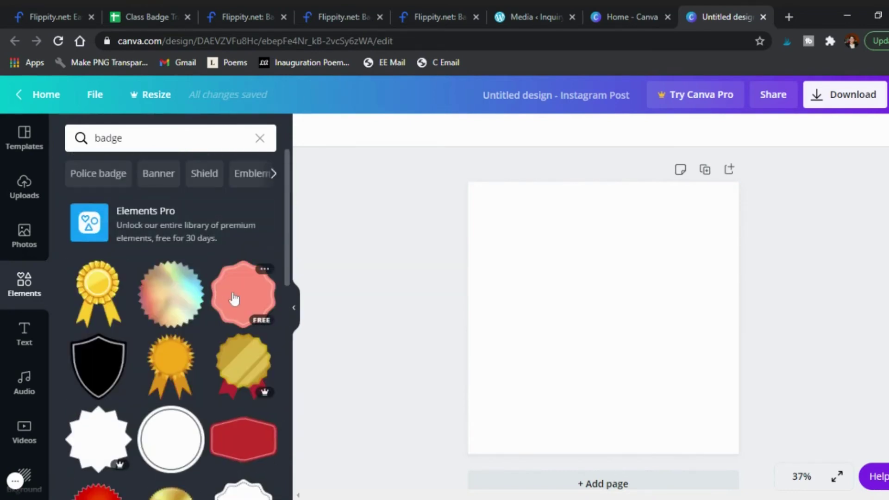
{"action": "left_click", "coordinate": [234, 298]}
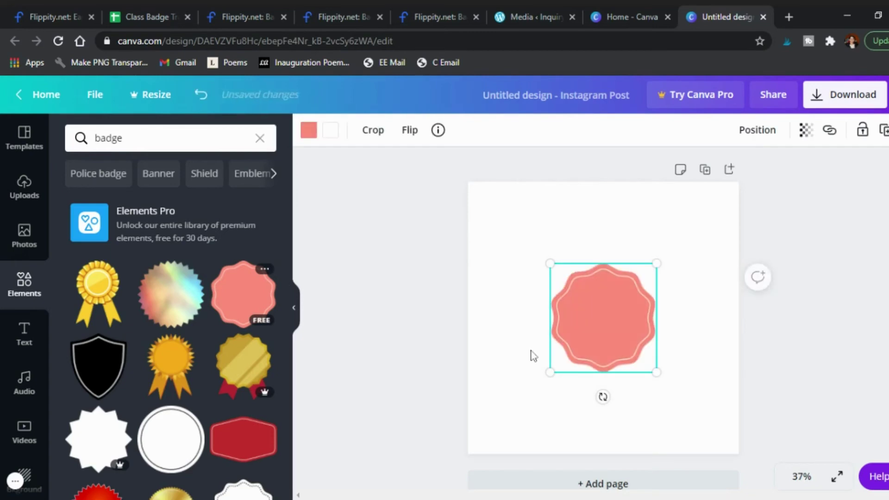
Step: Enlarge the scalloped badge and centre it on the page
{"action": "left_click_drag", "start_coordinate": [551, 374], "coordinate": [491, 433]}
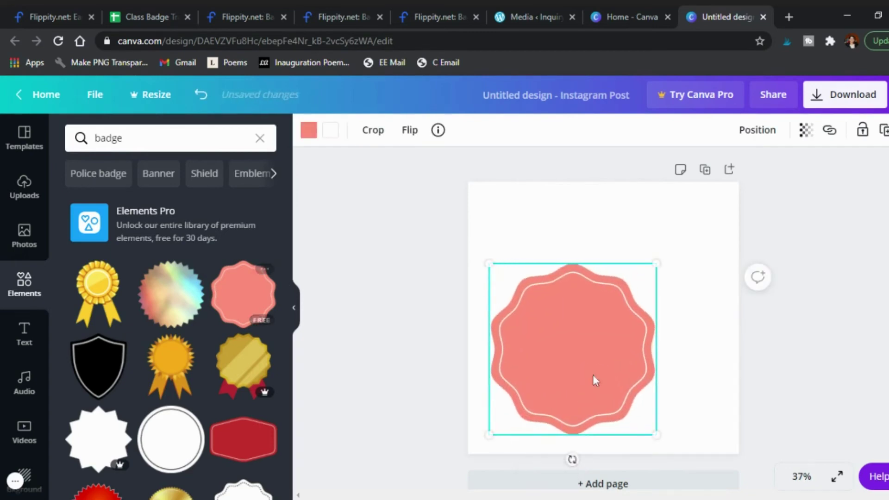
{"action": "left_click_drag", "start_coordinate": [587, 389], "coordinate": [610, 352]}
{"action": "left_click_drag", "start_coordinate": [519, 393], "coordinate": [490, 453]}
{"action": "left_click_drag", "start_coordinate": [547, 397], "coordinate": [570, 390]}
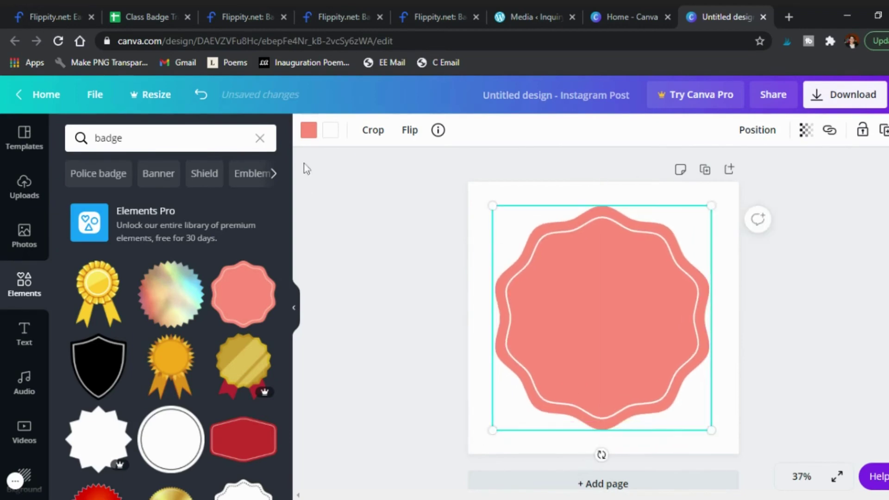
Step: Recolour the badge to a custom dark navy blue
{"action": "left_click", "coordinate": [308, 131]}
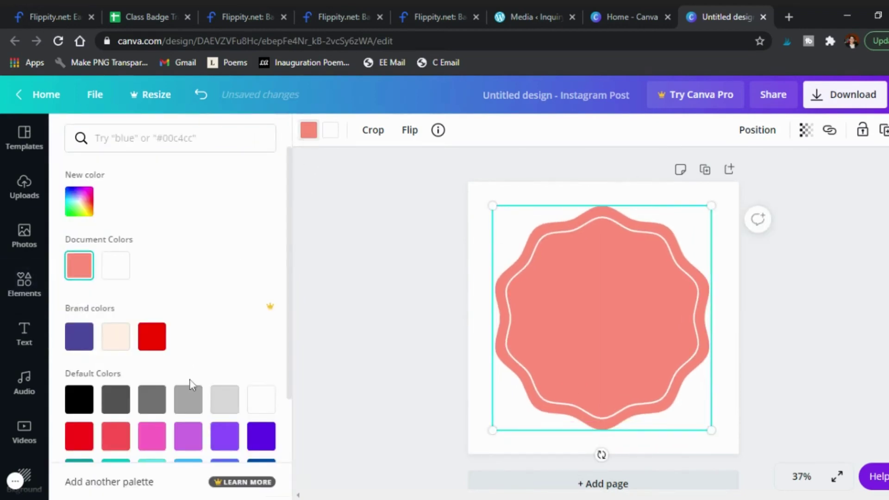
{"action": "scroll", "coordinate": [192, 384], "scroll_direction": "down", "scroll_amount": 2}
{"action": "left_click", "coordinate": [216, 395]}
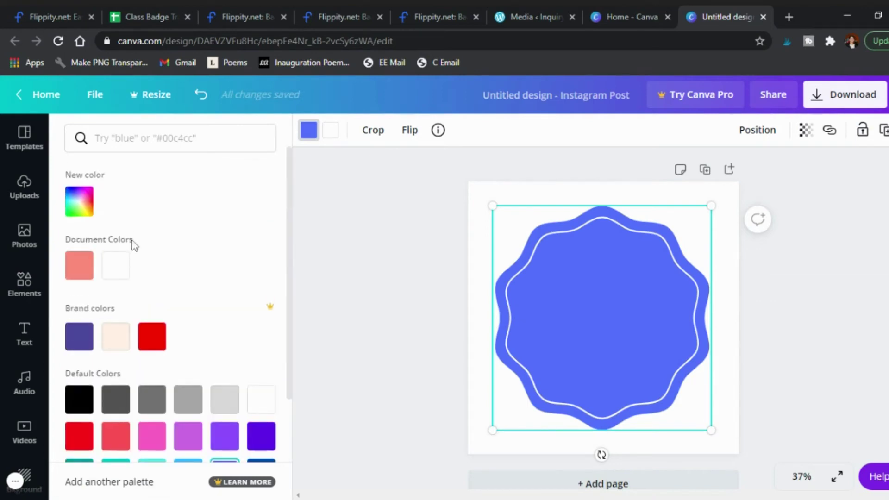
{"action": "left_click", "coordinate": [81, 212]}
{"action": "left_click_drag", "start_coordinate": [193, 237], "coordinate": [194, 260]}
{"action": "key", "text": "Escape"}
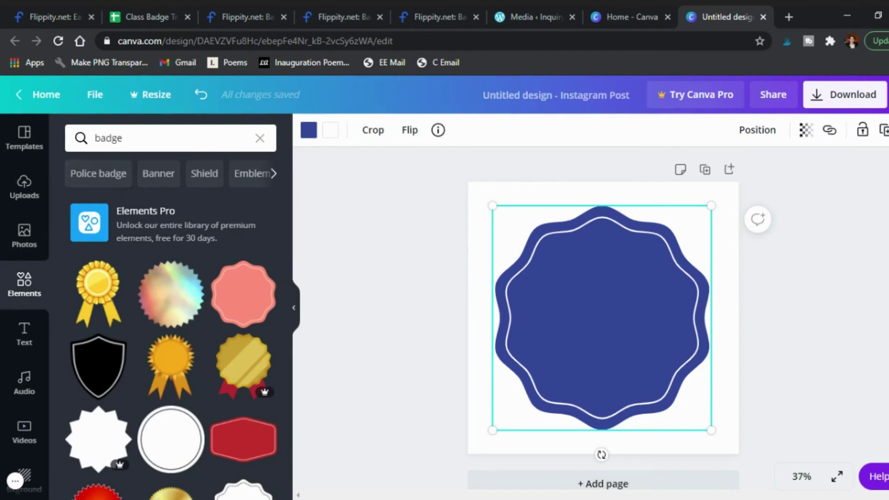
Step: Add the white ribbon from a 'banner' search and enlarge it across the lower badge
{"action": "left_click", "coordinate": [139, 138]}
{"action": "type", "text": "banner"}
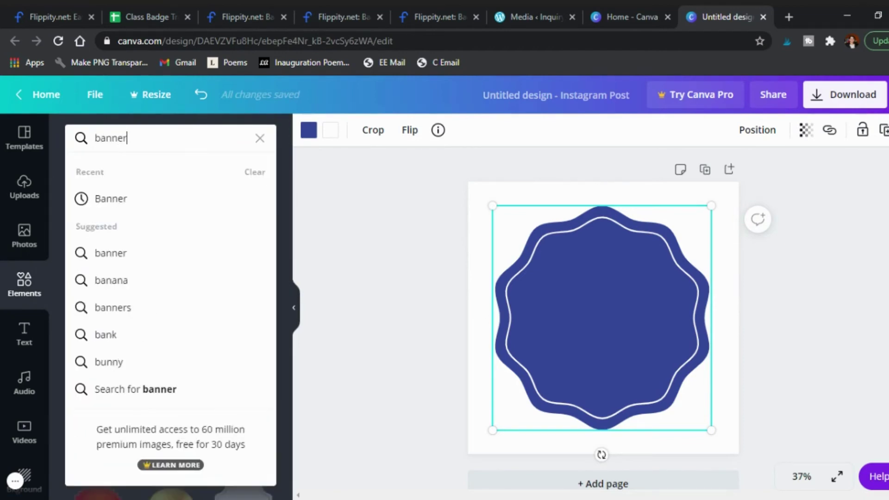
{"action": "key", "text": "Return"}
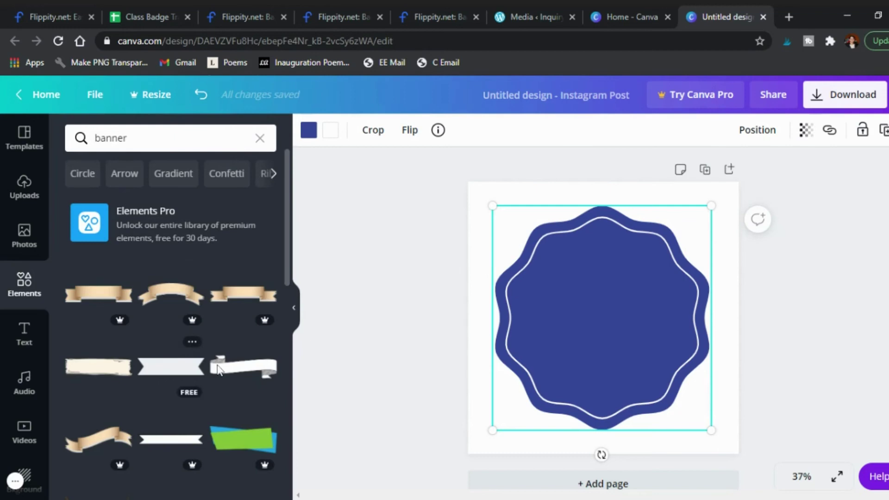
{"action": "left_click", "coordinate": [161, 373]}
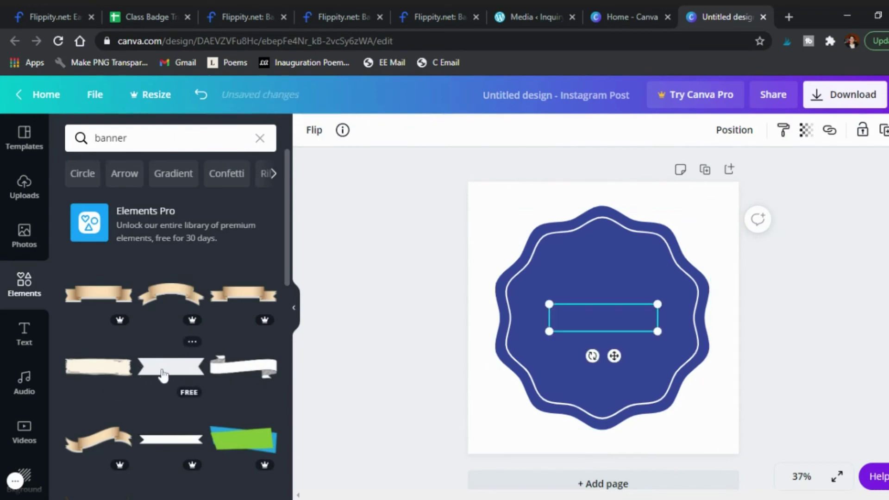
{"action": "left_click_drag", "start_coordinate": [548, 331], "coordinate": [597, 379]}
Step: Fill the ribbon banner with the custom lavender colour #7D8AC8
{"action": "left_click", "coordinate": [309, 130]}
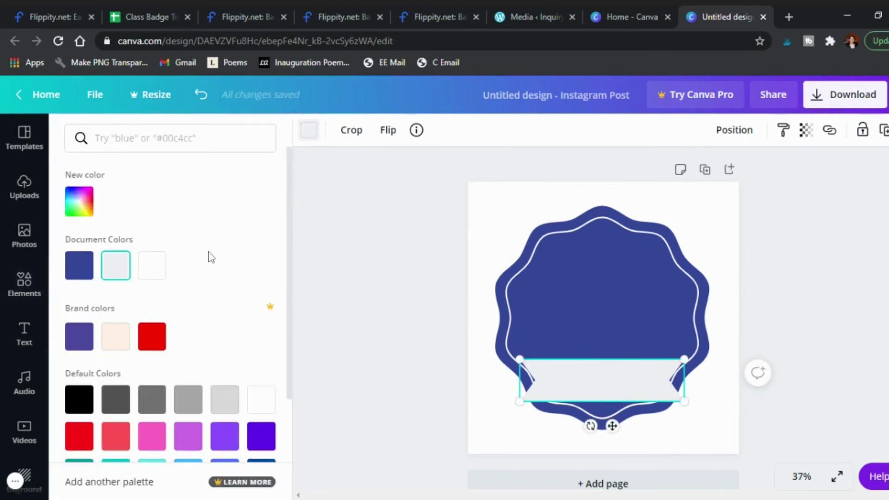
{"action": "left_click", "coordinate": [86, 343]}
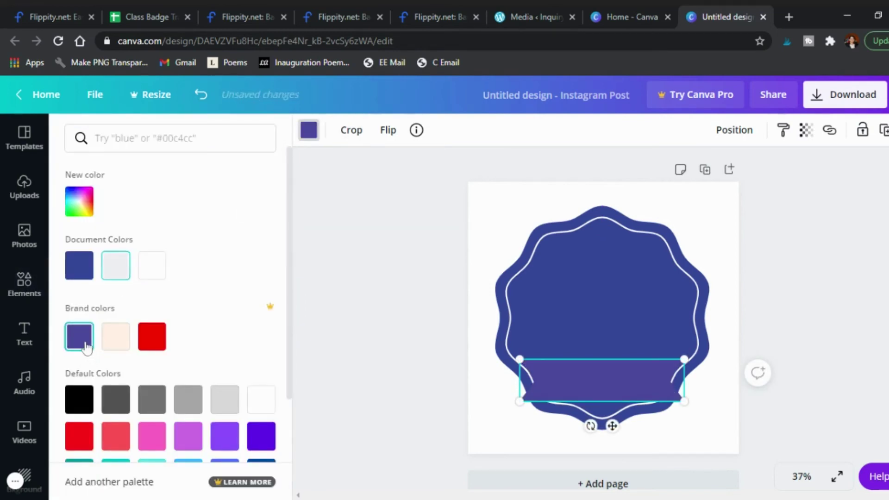
{"action": "left_click", "coordinate": [86, 277]}
{"action": "left_click", "coordinate": [79, 201]}
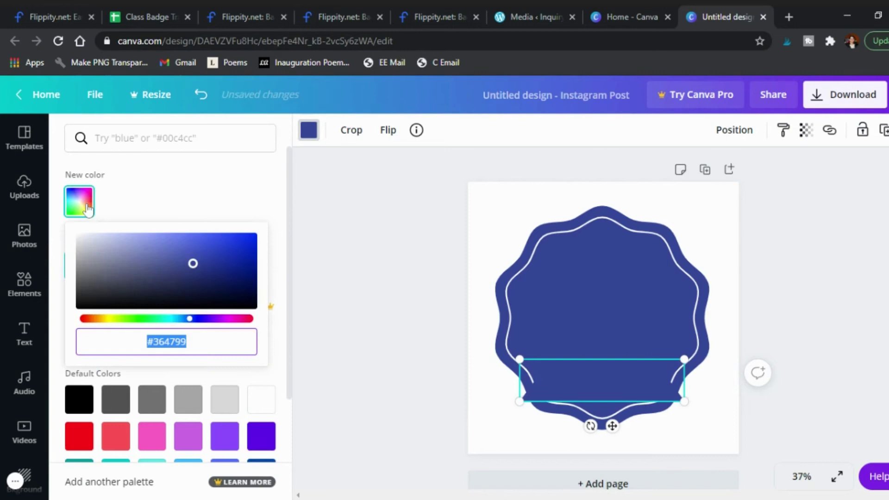
{"action": "left_click_drag", "start_coordinate": [193, 263], "coordinate": [144, 249]}
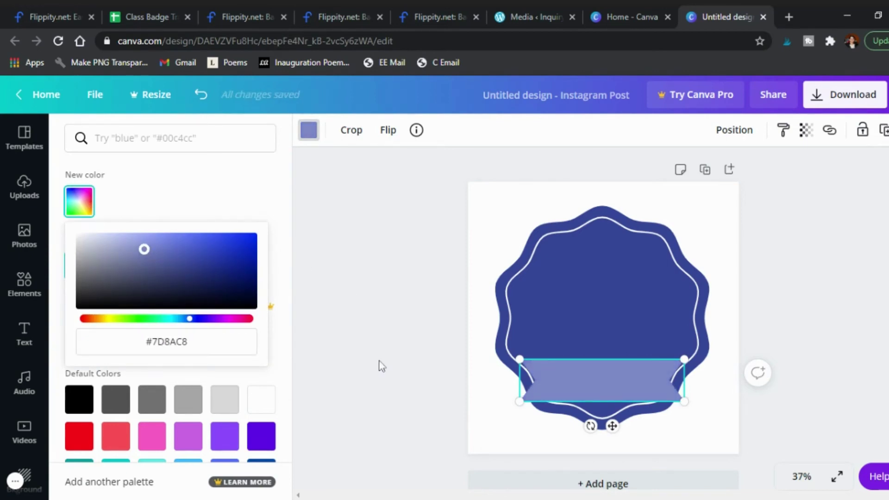
{"action": "key", "text": "Escape"}
Step: Add a 'First' heading and move it down onto the lavender ribbon banner
{"action": "left_click", "coordinate": [35, 346]}
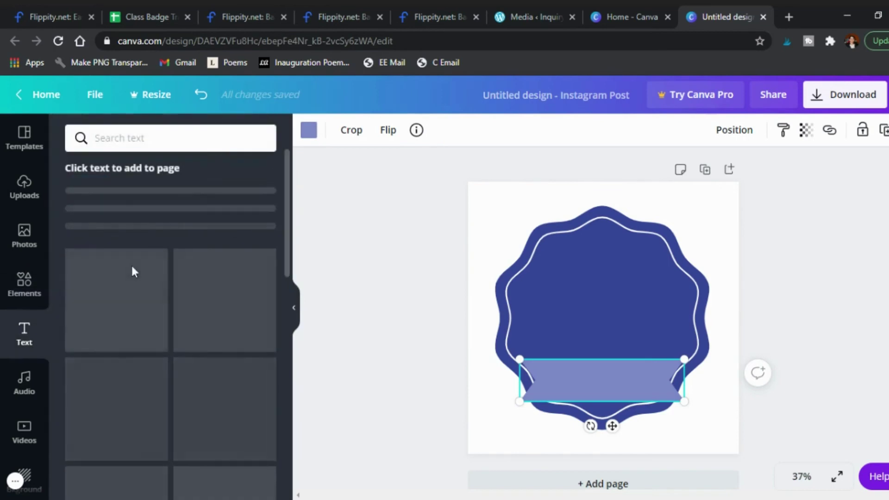
{"action": "left_click", "coordinate": [132, 208]}
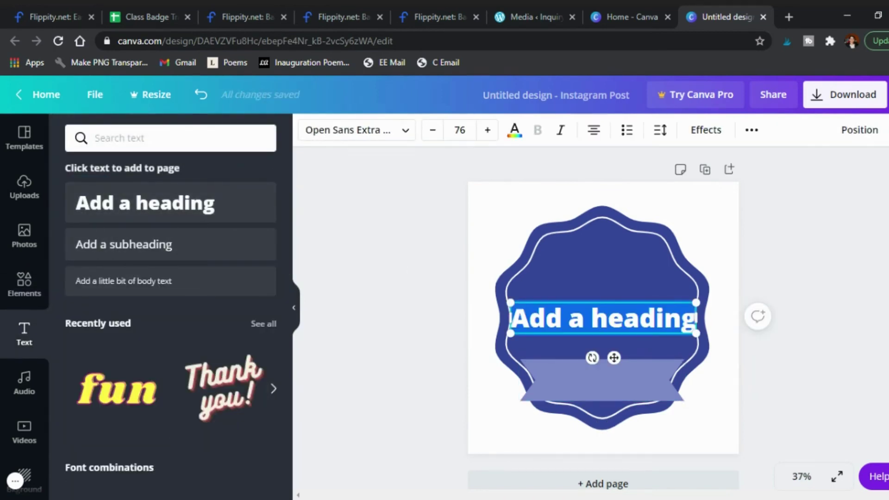
{"action": "type", "text": "First"}
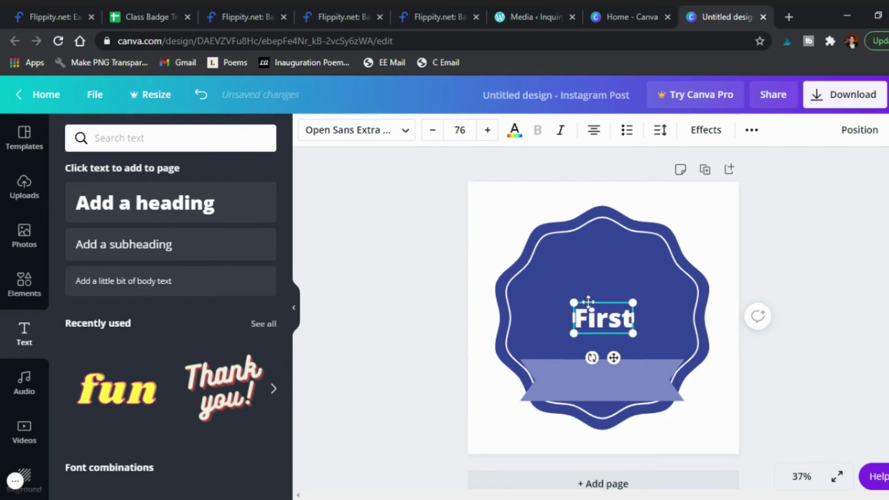
{"action": "left_click_drag", "start_coordinate": [588, 302], "coordinate": [589, 367]}
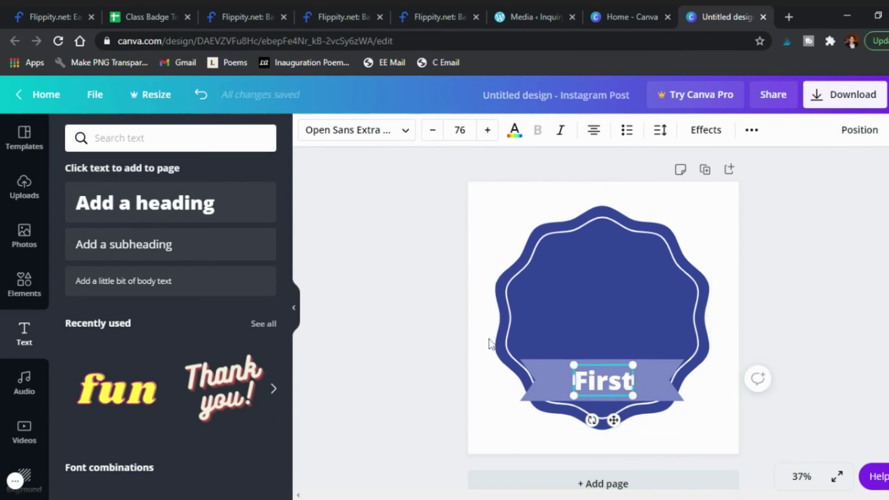
{"action": "left_click", "coordinate": [448, 333]}
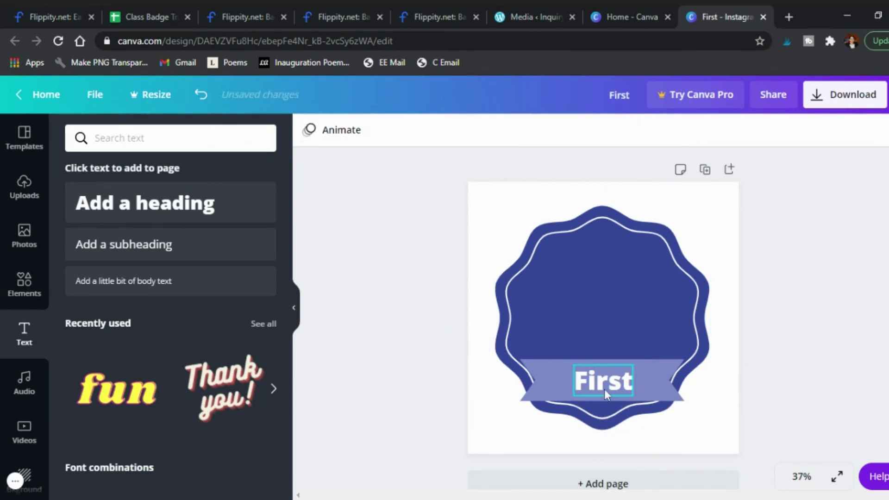
Step: Add the yellow light-bulb element from a 'science' search and place it above the First banner
{"action": "left_click", "coordinate": [24, 284]}
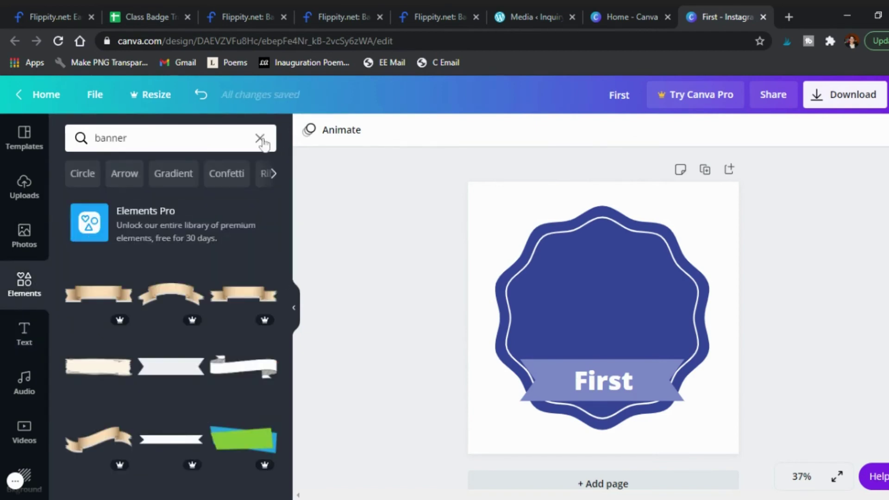
{"action": "left_click", "coordinate": [259, 138]}
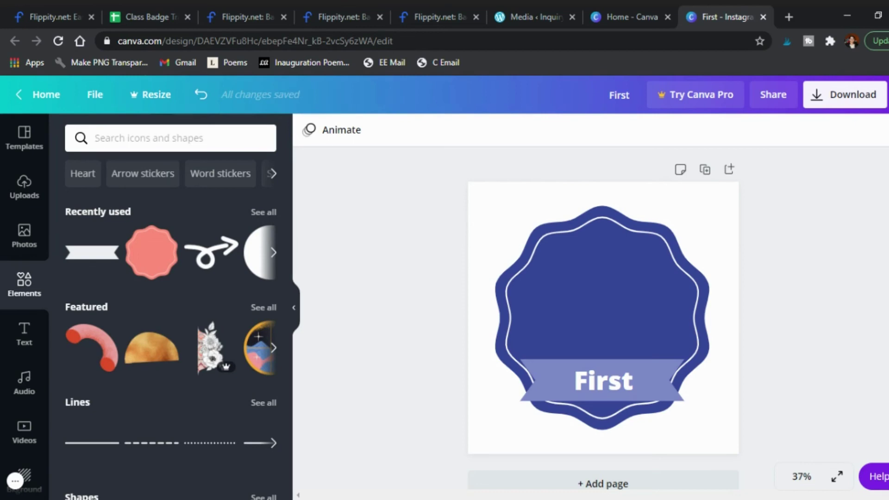
{"action": "type", "text": "science"}
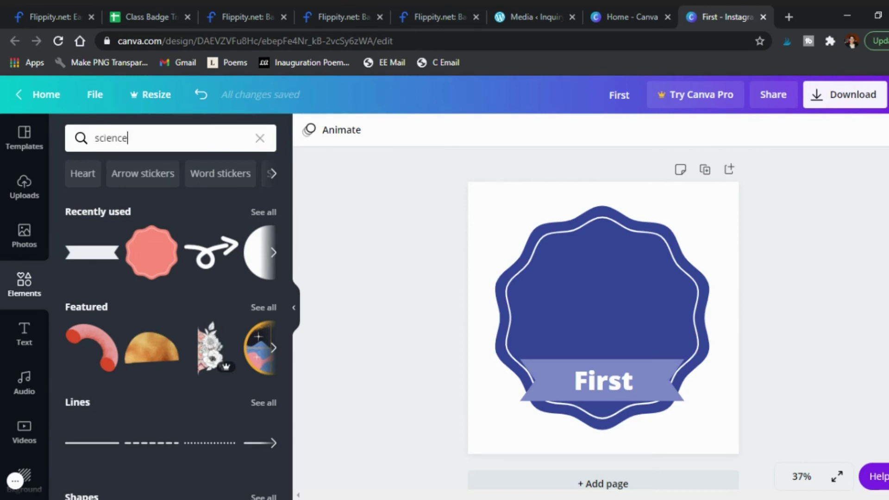
{"action": "key", "text": "Return"}
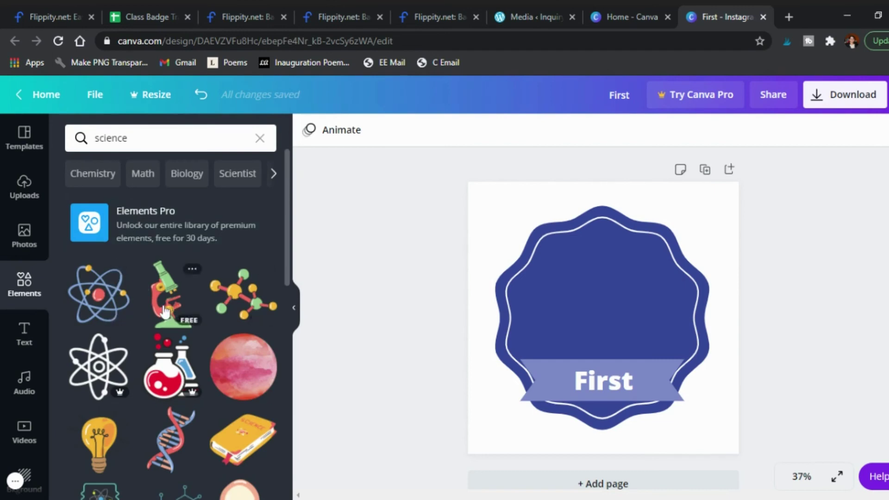
{"action": "scroll", "coordinate": [164, 311], "scroll_direction": "down", "scroll_amount": 2}
{"action": "scroll", "coordinate": [164, 311], "scroll_direction": "down", "scroll_amount": 1}
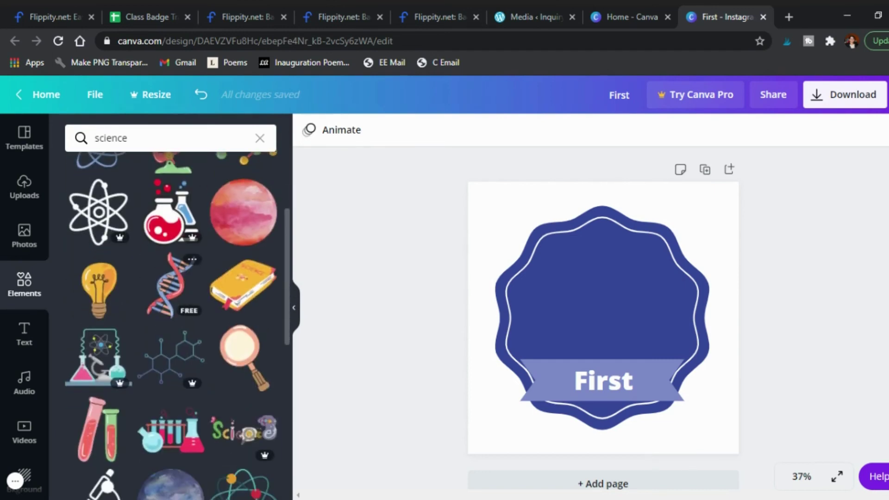
{"action": "scroll", "coordinate": [164, 311], "scroll_direction": "down", "scroll_amount": 2}
{"action": "scroll", "coordinate": [164, 311], "scroll_direction": "up", "scroll_amount": 4}
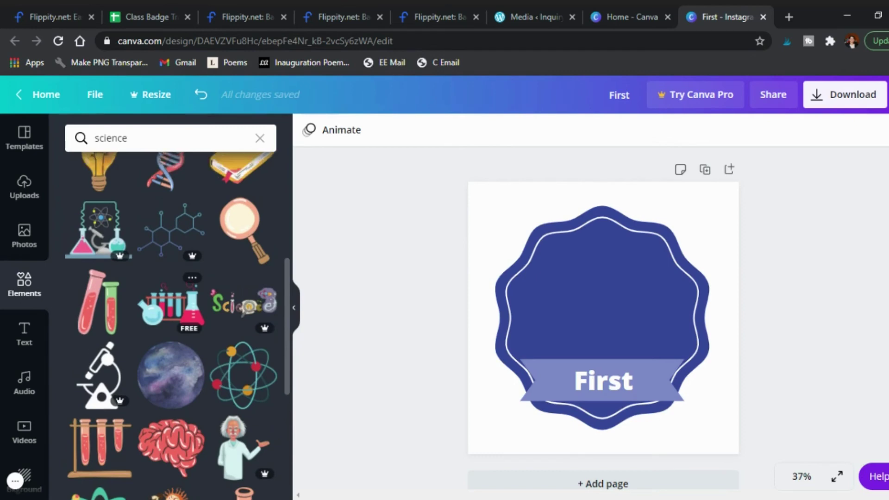
{"action": "left_click", "coordinate": [98, 356]}
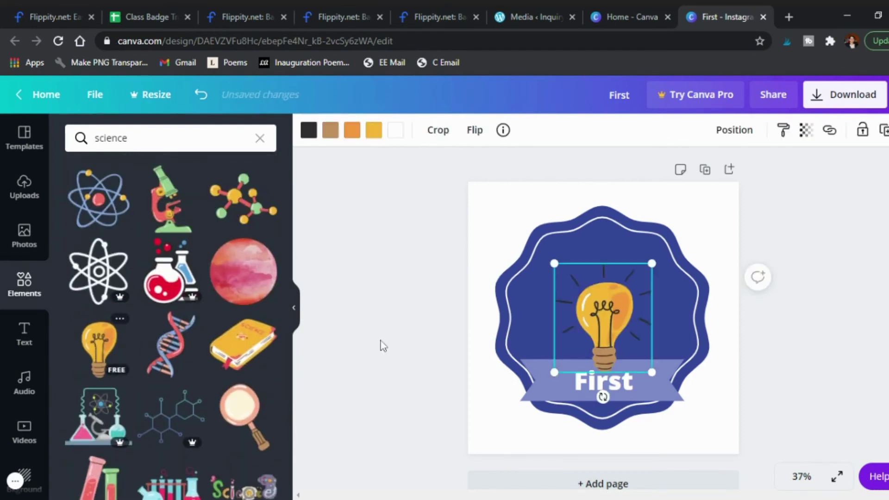
{"action": "left_click_drag", "start_coordinate": [604, 332], "coordinate": [600, 299]}
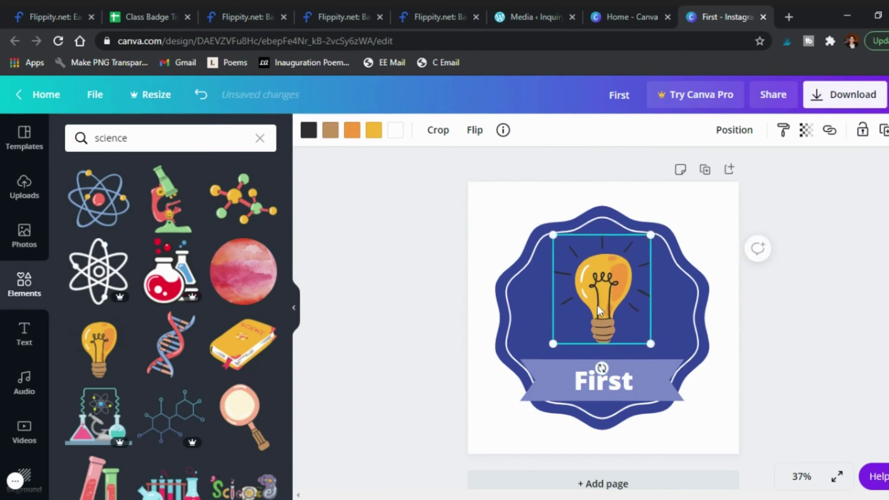
{"action": "left_click", "coordinate": [415, 319]}
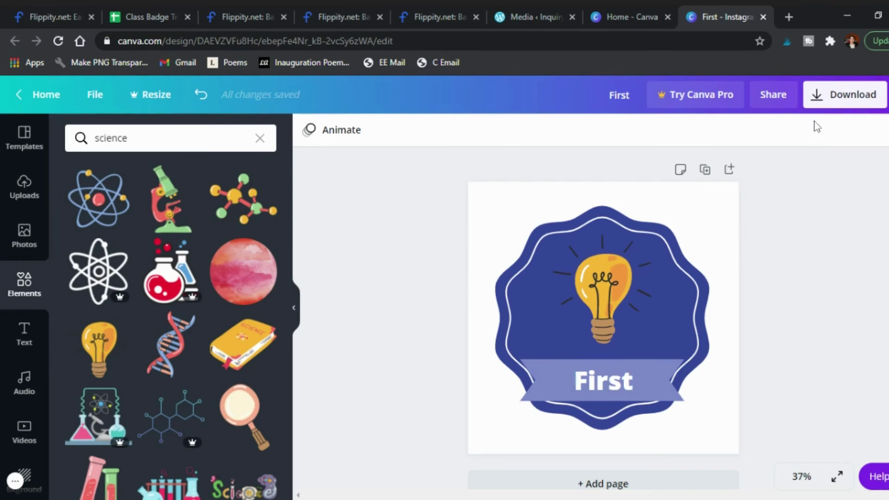
Step: Confirm PNG as the download file type, then return to the Flippity Available Badges page
{"action": "left_click", "coordinate": [831, 97]}
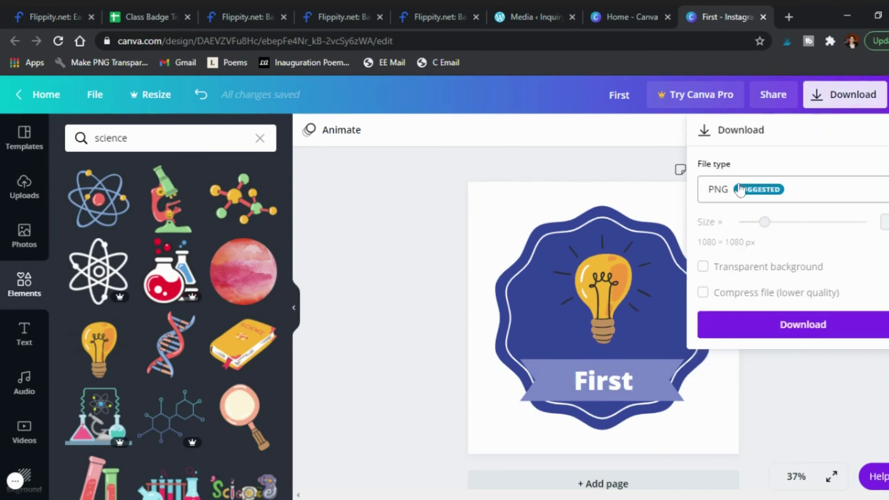
{"action": "left_click", "coordinate": [722, 189]}
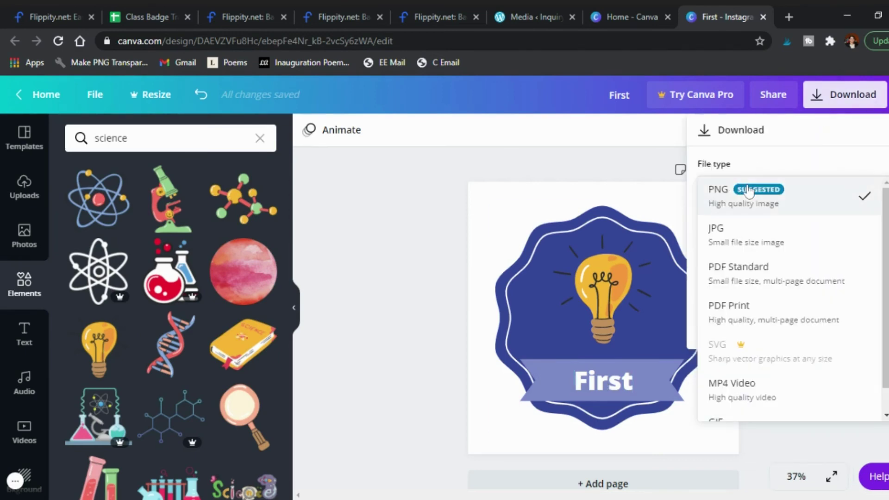
{"action": "left_click", "coordinate": [454, 257]}
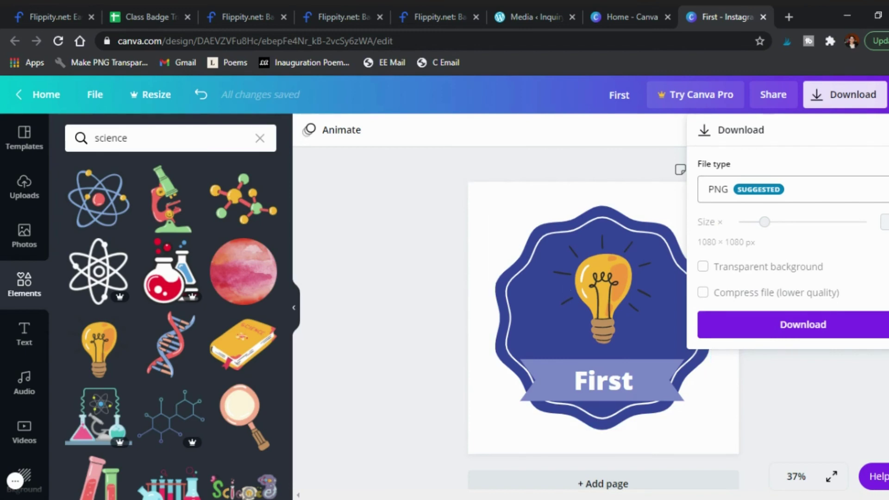
{"action": "left_click", "coordinate": [439, 19]}
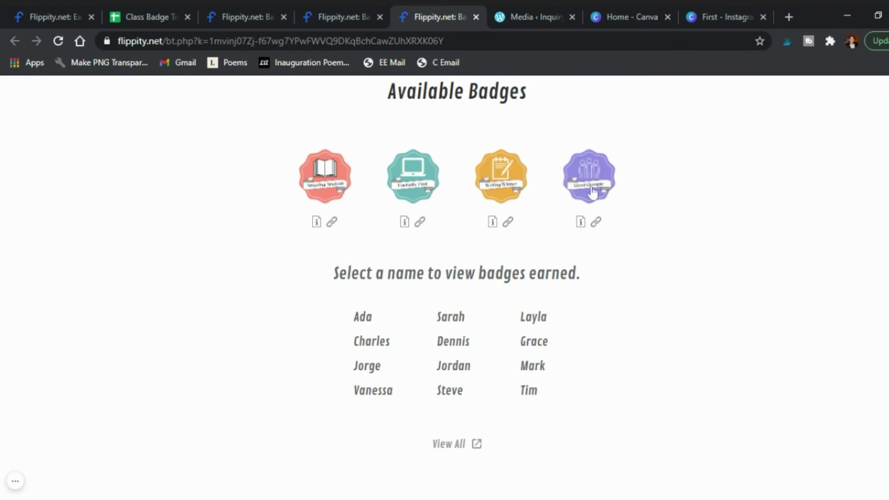
Step: Load remove.bg in a new tab, then return to the Canva 'First' badge design
{"action": "left_click", "coordinate": [638, 18]}
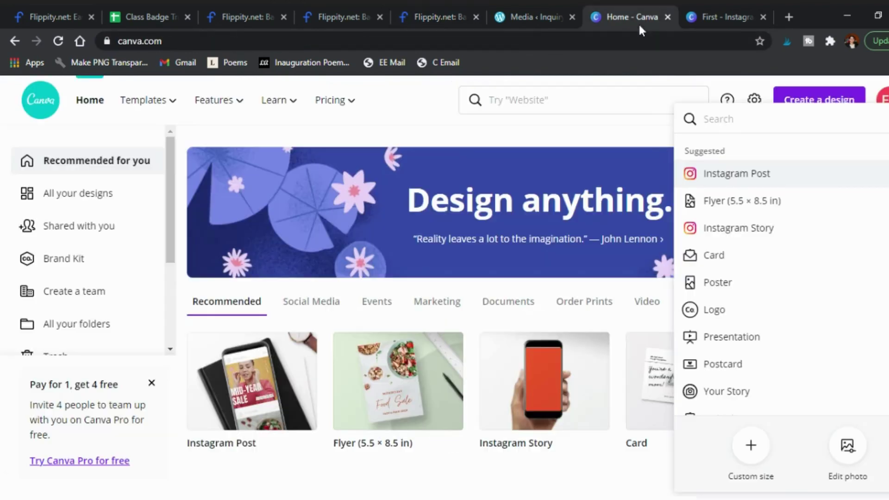
{"action": "left_click", "coordinate": [786, 17]}
{"action": "type", "text": "remo"}
{"action": "key", "text": "Return"}
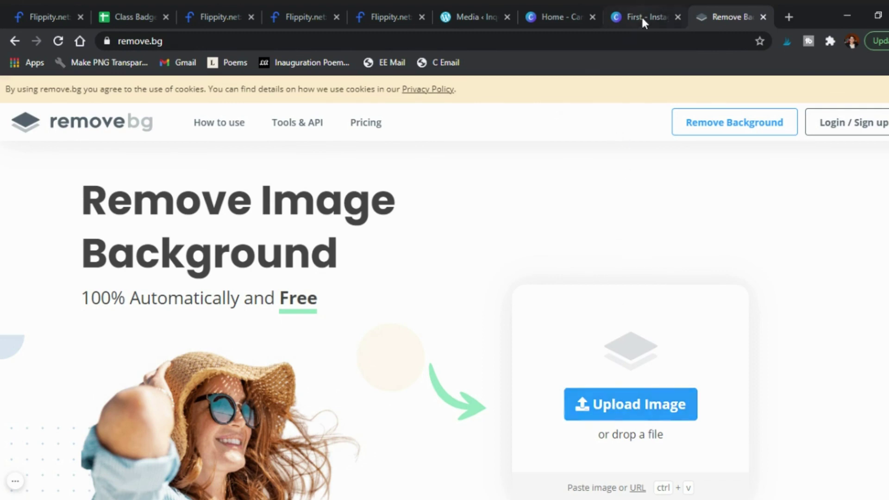
{"action": "left_click", "coordinate": [567, 21]}
{"action": "left_click", "coordinate": [619, 19]}
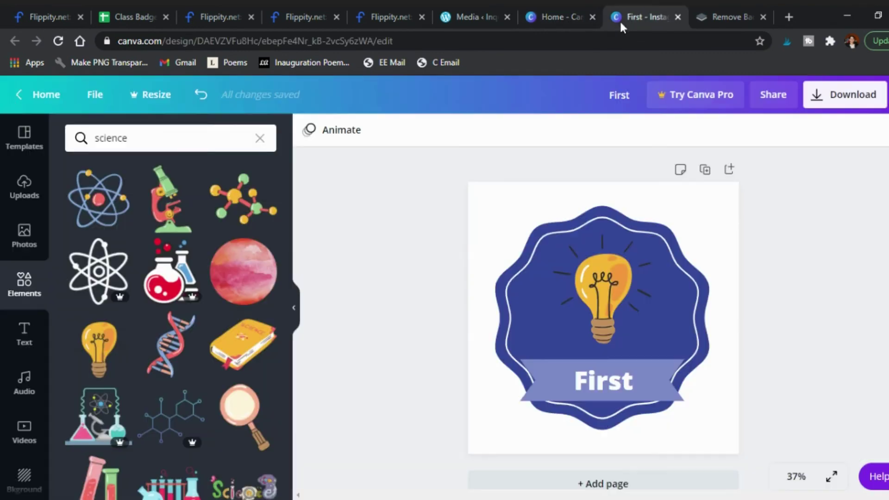
Step: Change the 'First' text on the lavender banner from white to black
{"action": "left_click", "coordinate": [602, 388]}
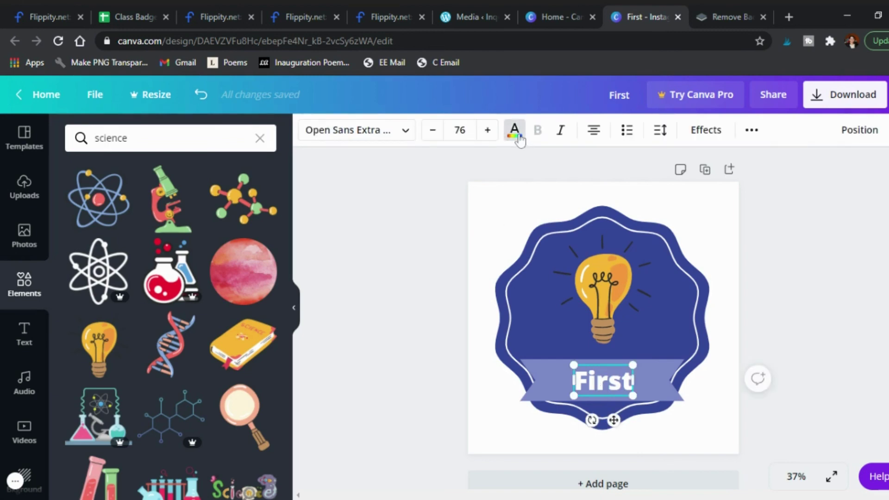
{"action": "left_click", "coordinate": [514, 130]}
{"action": "left_click", "coordinate": [77, 445]}
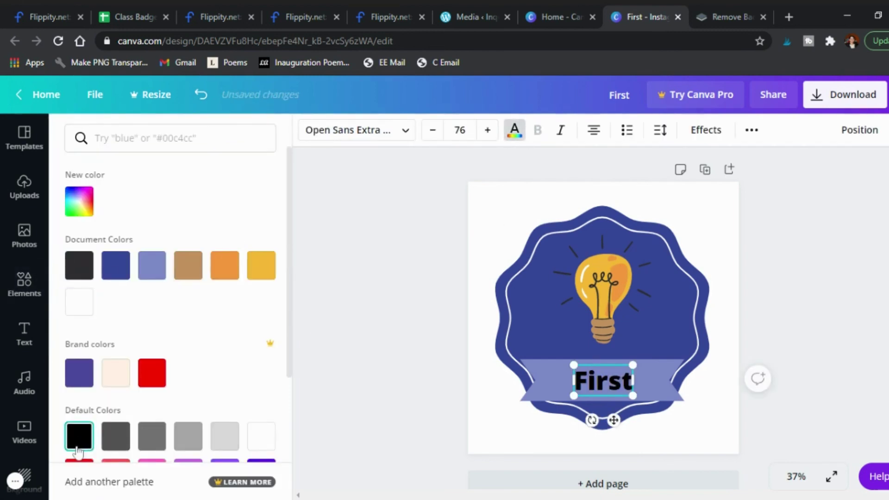
{"action": "key", "text": "Escape"}
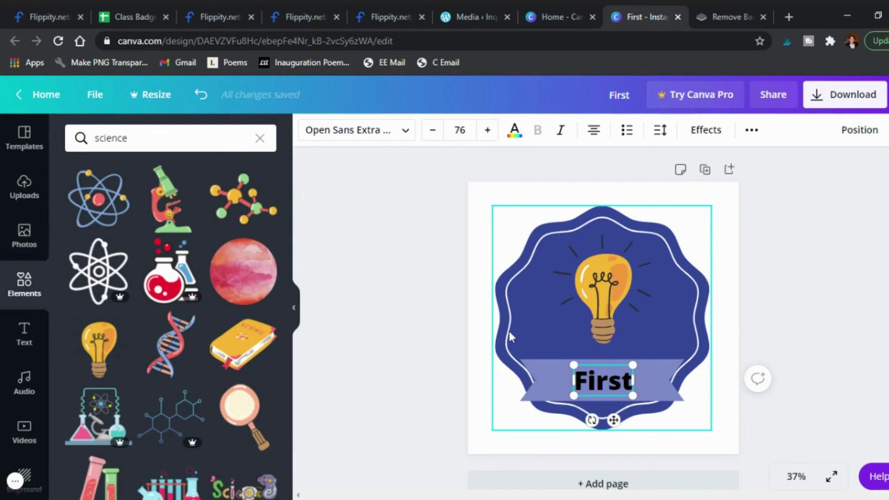
{"action": "left_click", "coordinate": [452, 360]}
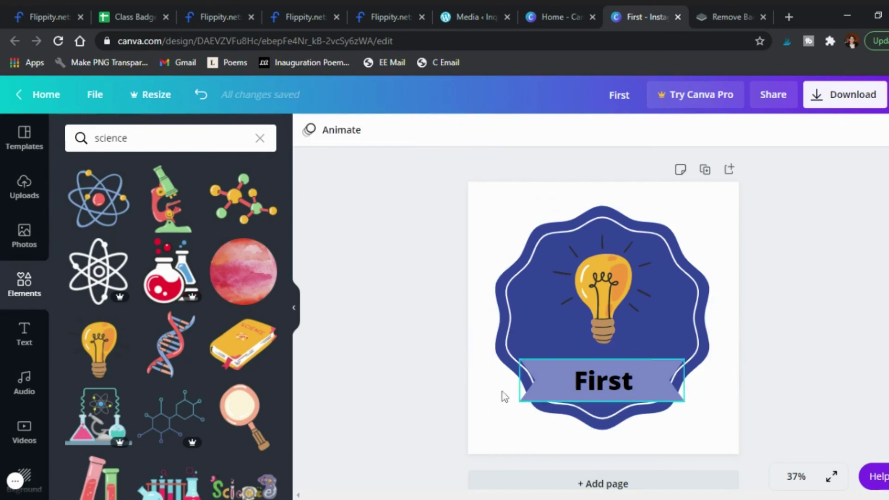